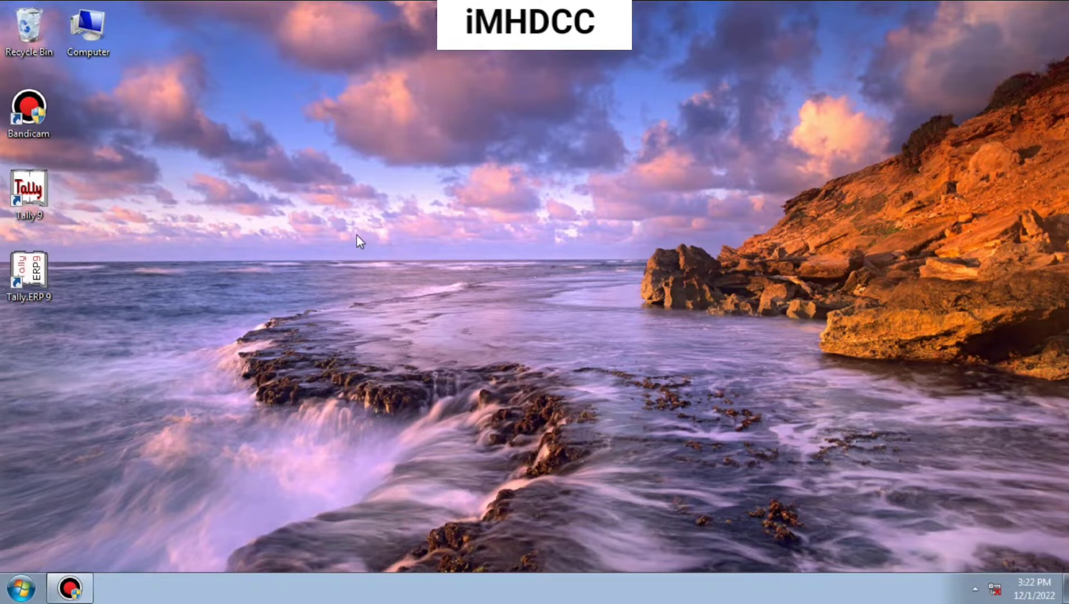
{"action": "left_click", "coordinate": [21, 589]}
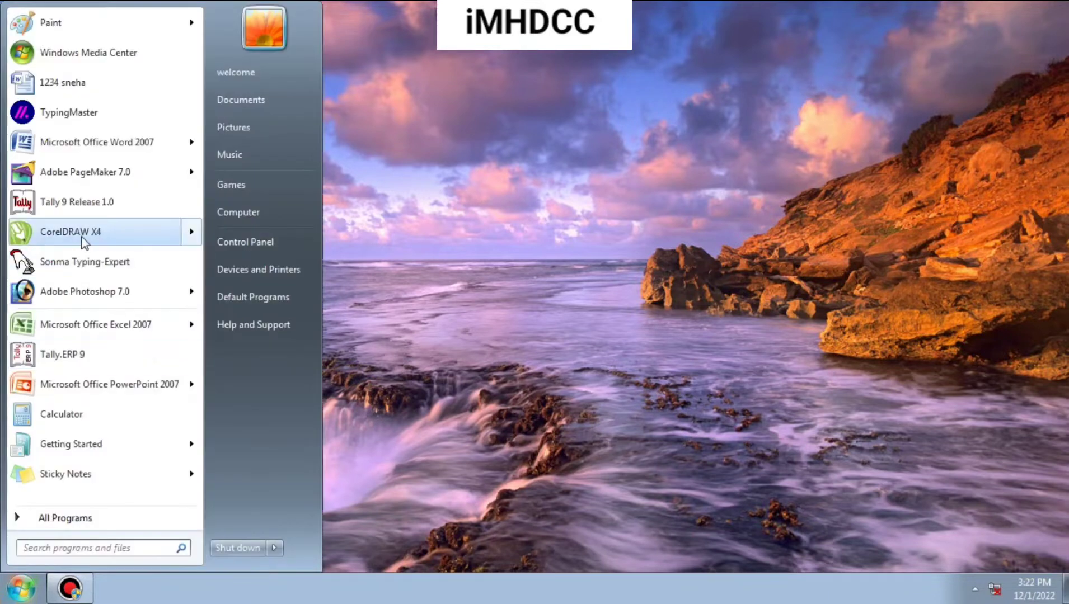
{"action": "mouse_move", "coordinate": [55, 234]}
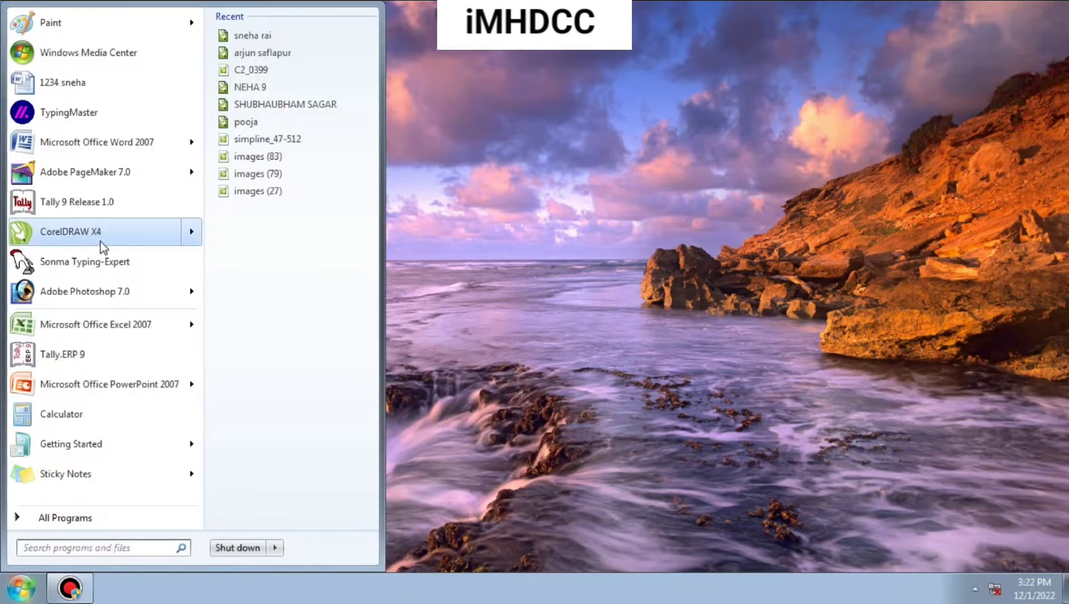
{"action": "left_click", "coordinate": [604, 218]}
{"action": "right_click", "coordinate": [620, 257]}
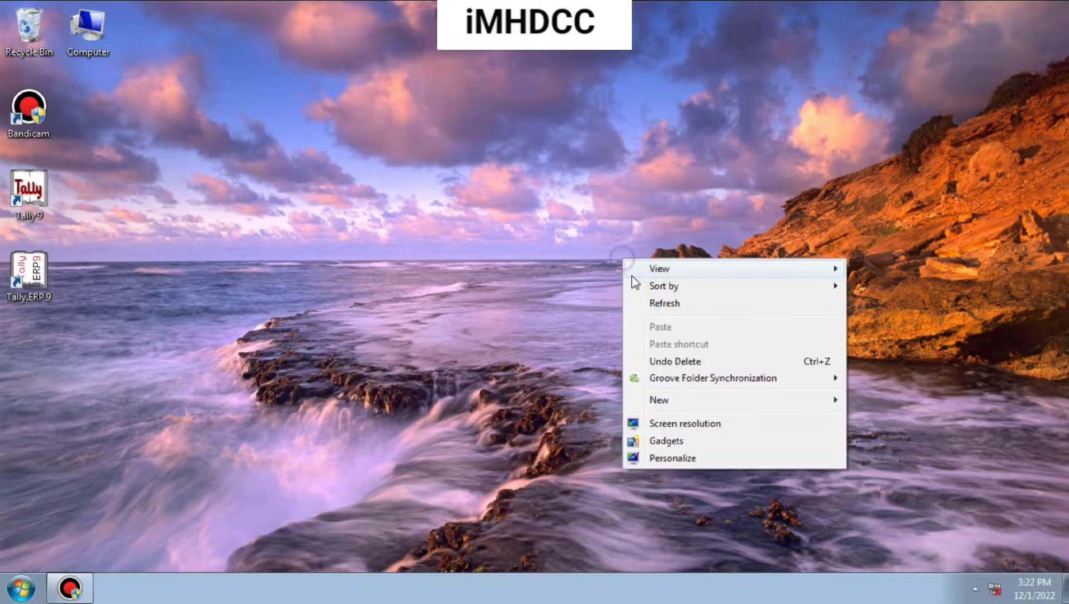
{"action": "left_click", "coordinate": [649, 302]}
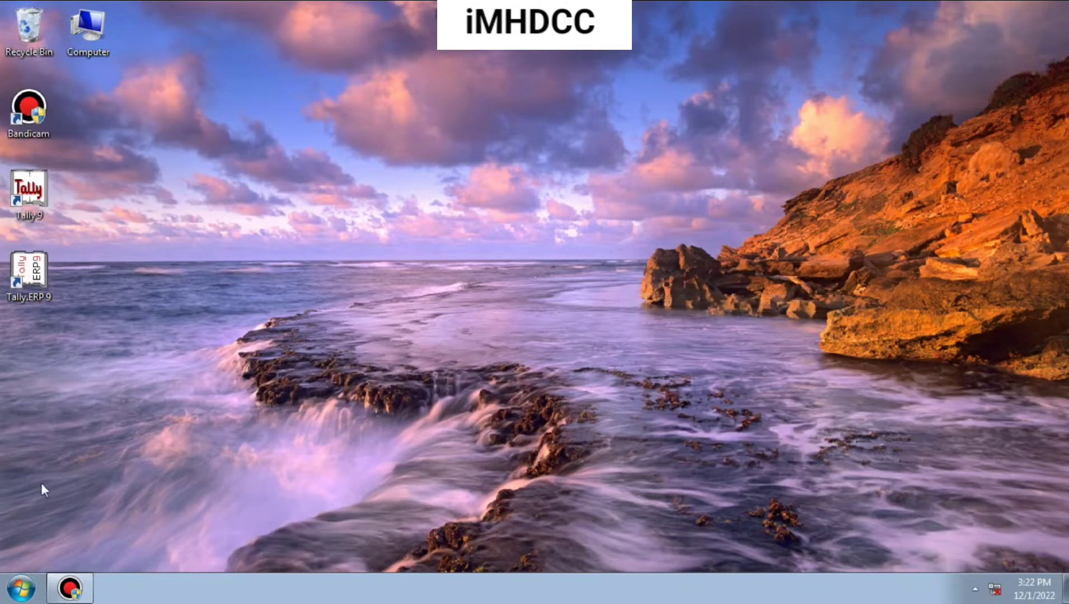
{"action": "left_click", "coordinate": [28, 584]}
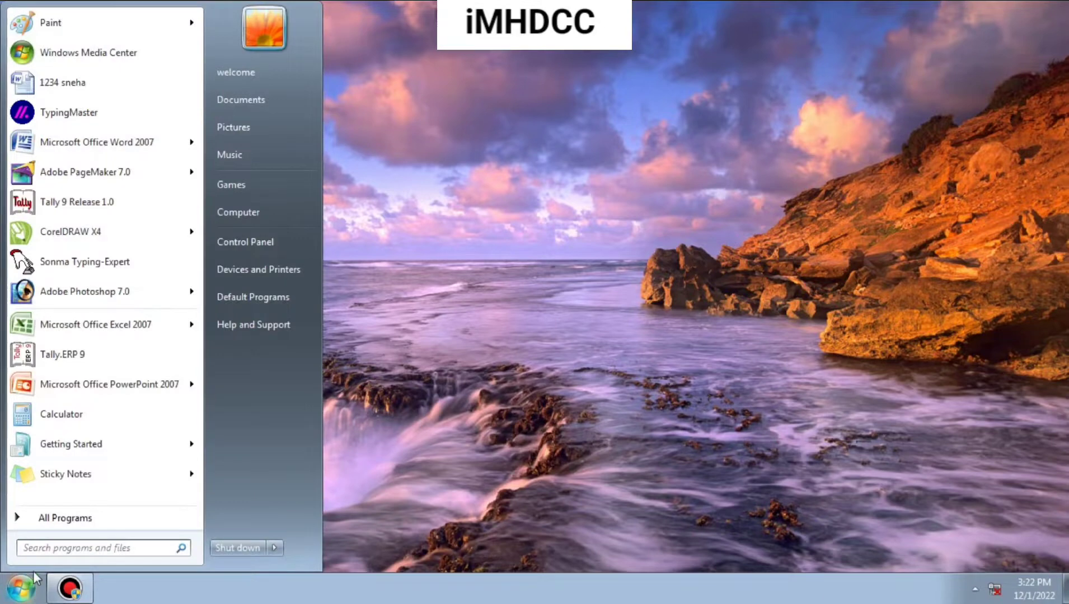
{"action": "left_click", "coordinate": [74, 529]}
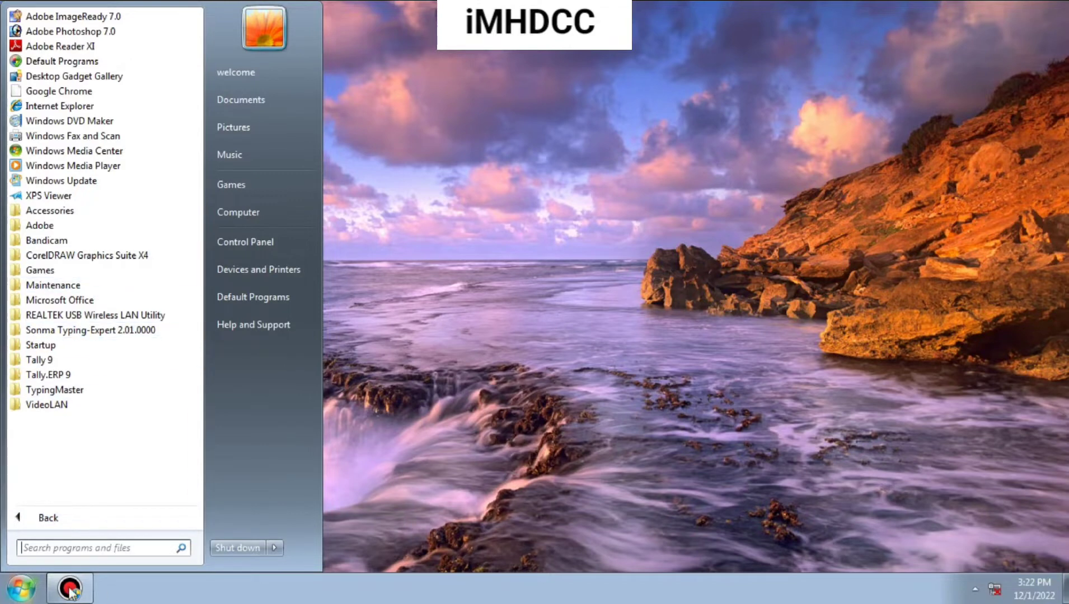
{"action": "left_click", "coordinate": [21, 589]}
{"action": "left_click", "coordinate": [21, 589]}
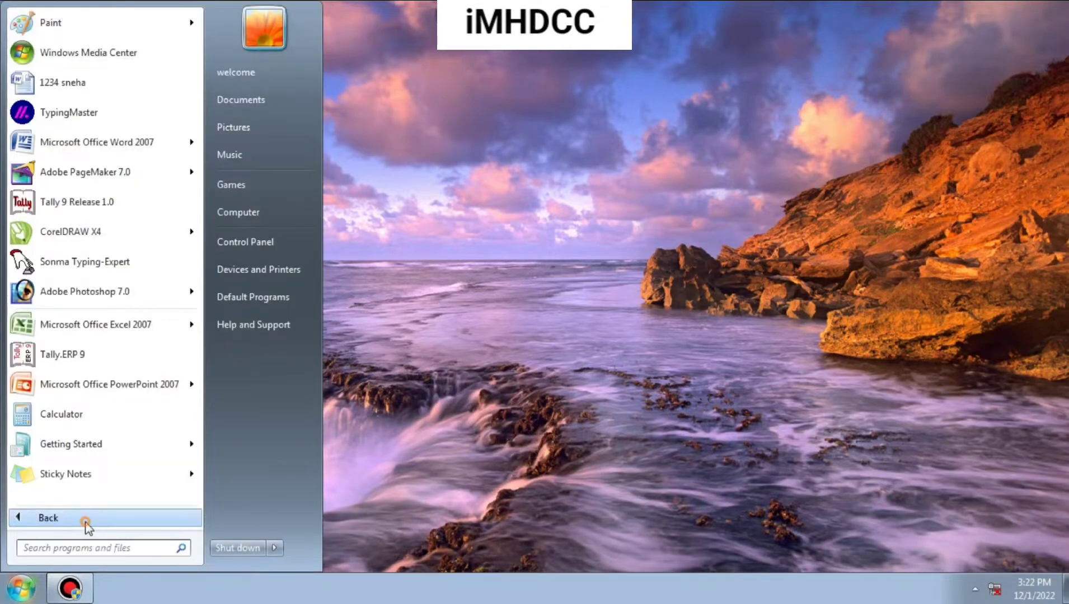
{"action": "left_click", "coordinate": [84, 519]}
{"action": "left_click", "coordinate": [60, 260]}
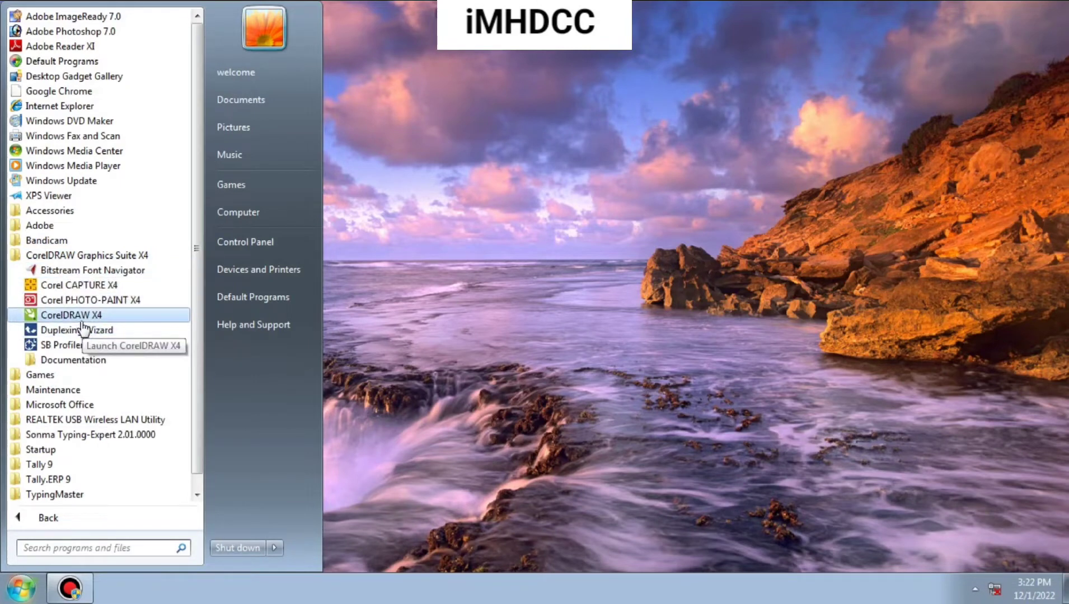
{"action": "left_click", "coordinate": [425, 283]}
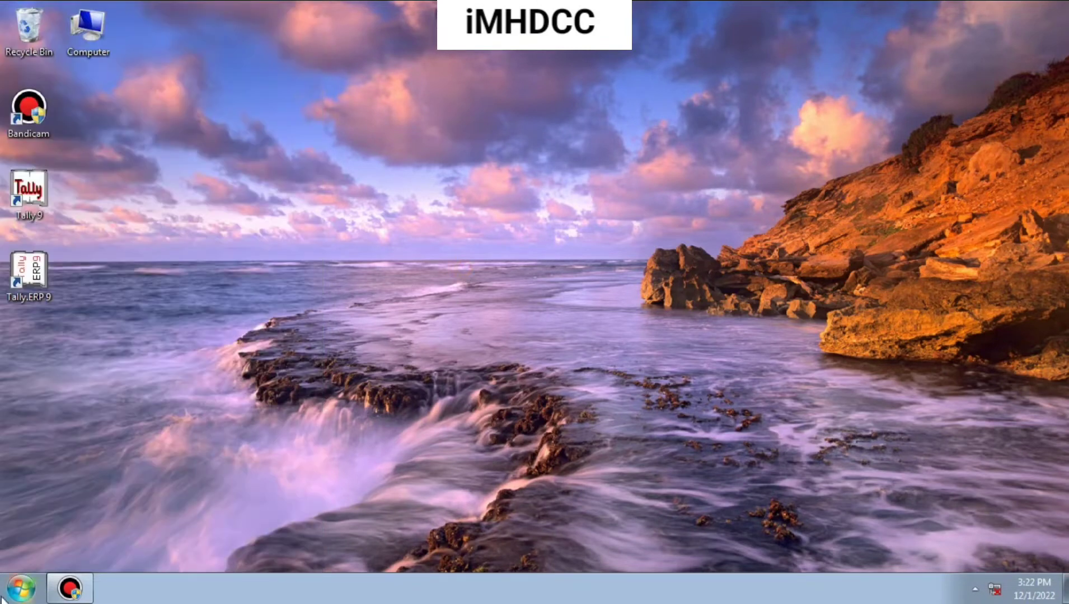
Search the installed programs for "COR" and launch CorelDRAW X4, dismissing its trial notice and Quick Start welcome screen.
{"action": "left_click", "coordinate": [21, 588]}
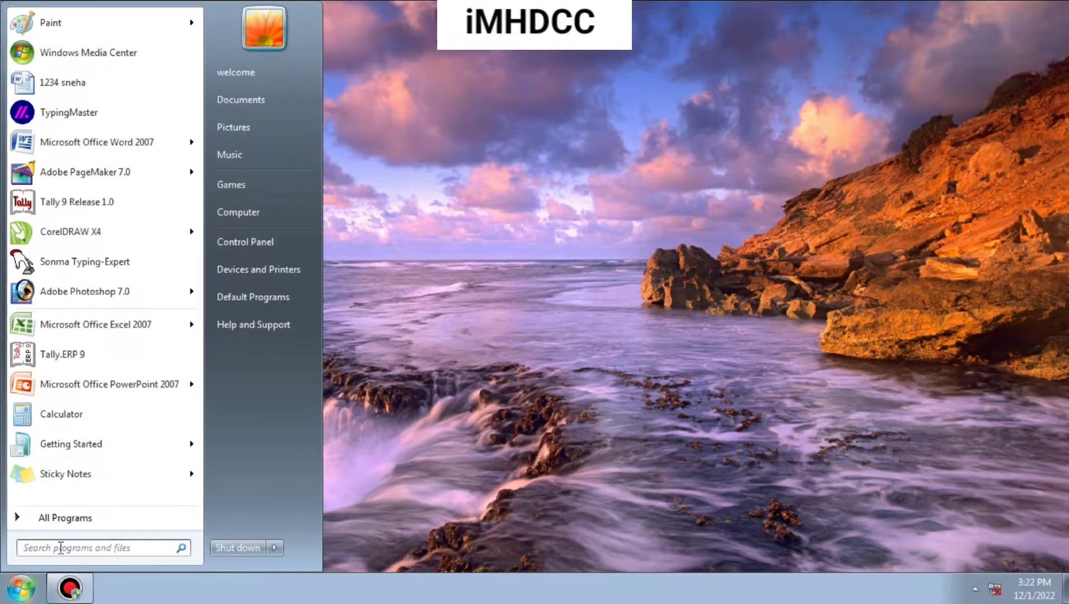
{"action": "type", "text": "COR"}
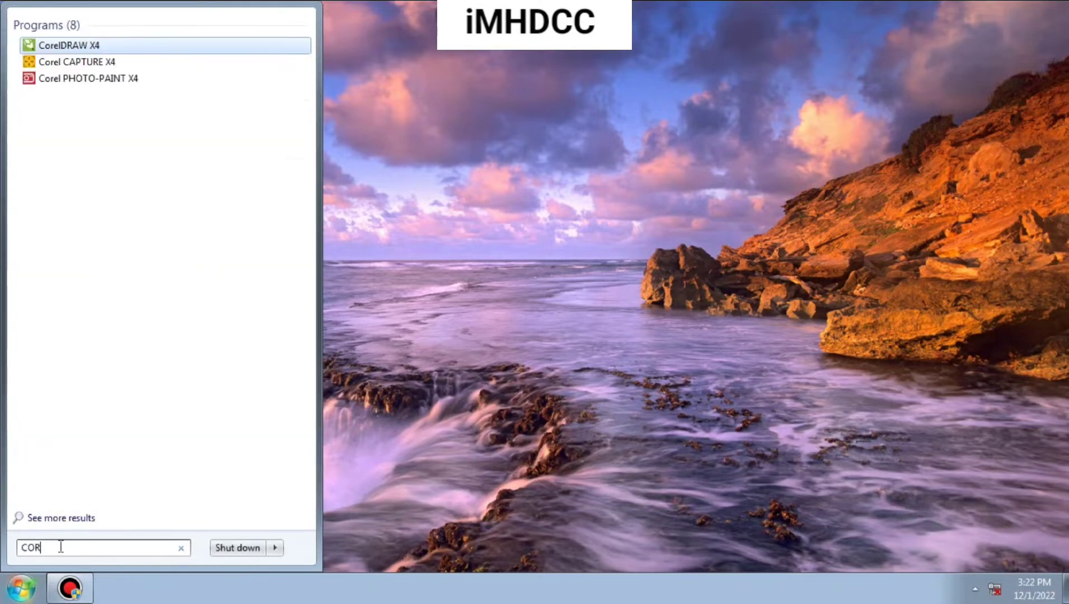
{"action": "left_click", "coordinate": [119, 47]}
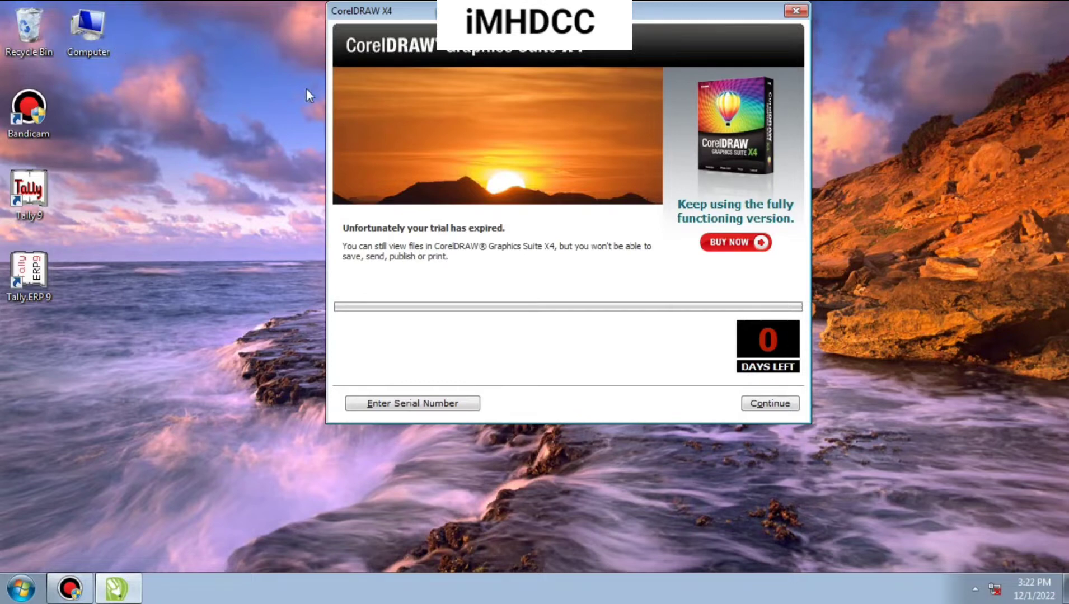
{"action": "left_click", "coordinate": [782, 405]}
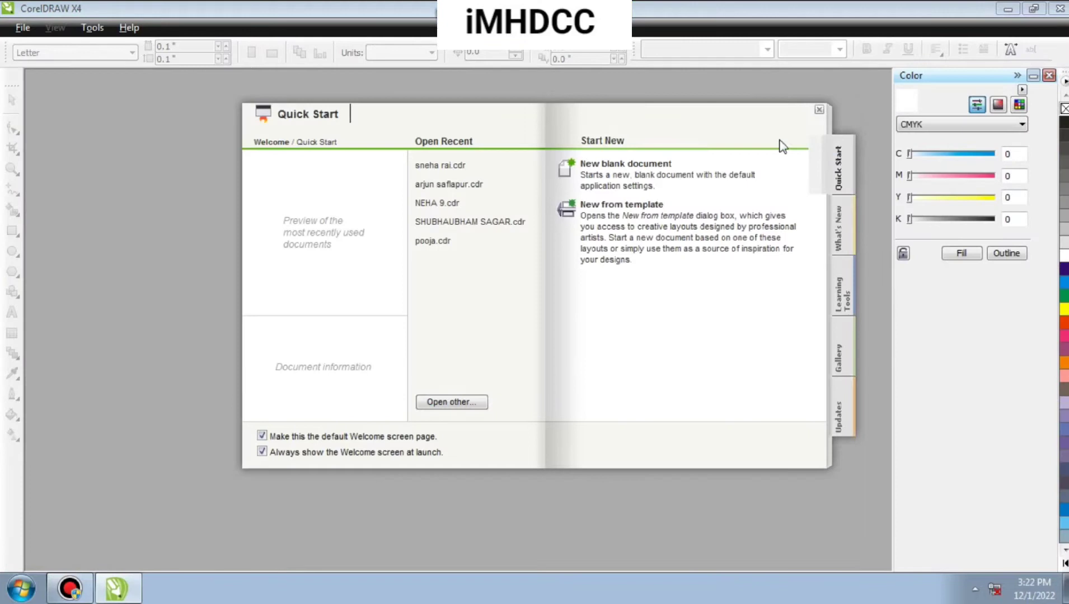
{"action": "left_click", "coordinate": [818, 109]}
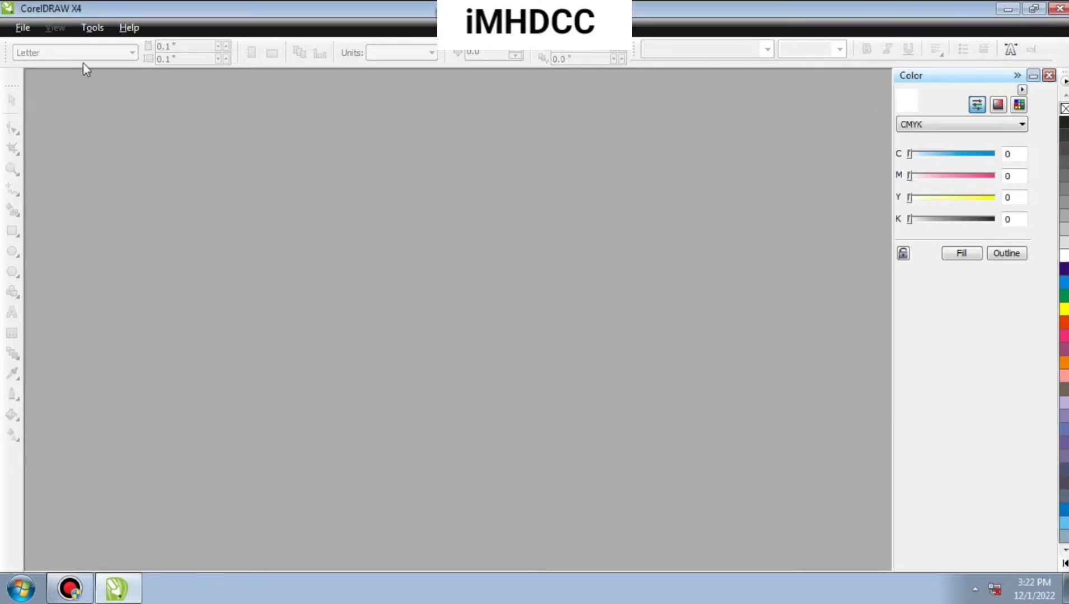
Close the Color docker and create a new blank document.
{"action": "left_click", "coordinate": [1049, 76]}
{"action": "left_click", "coordinate": [23, 28]}
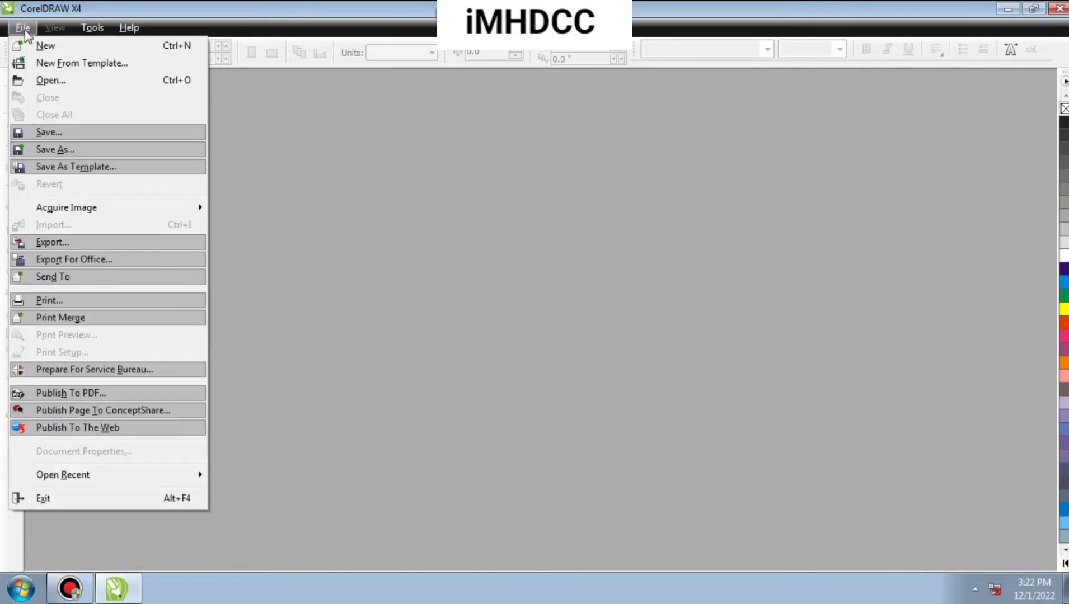
{"action": "left_click", "coordinate": [34, 43]}
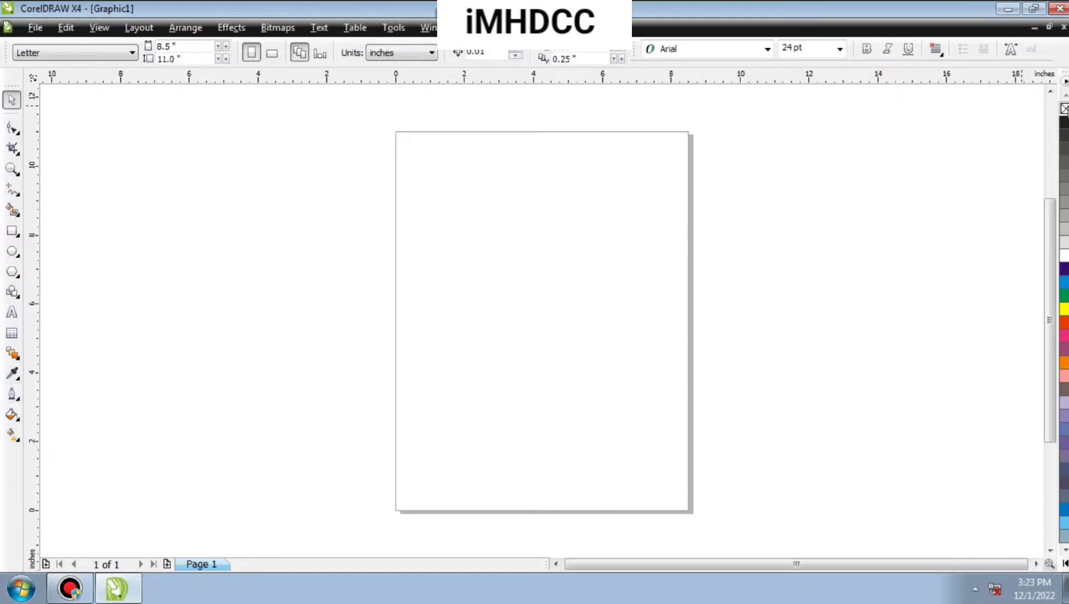
Show the status bar and the Standard toolbar, docking the floating toolbar with the others above the drawing area.
{"action": "right_click", "coordinate": [4, 56]}
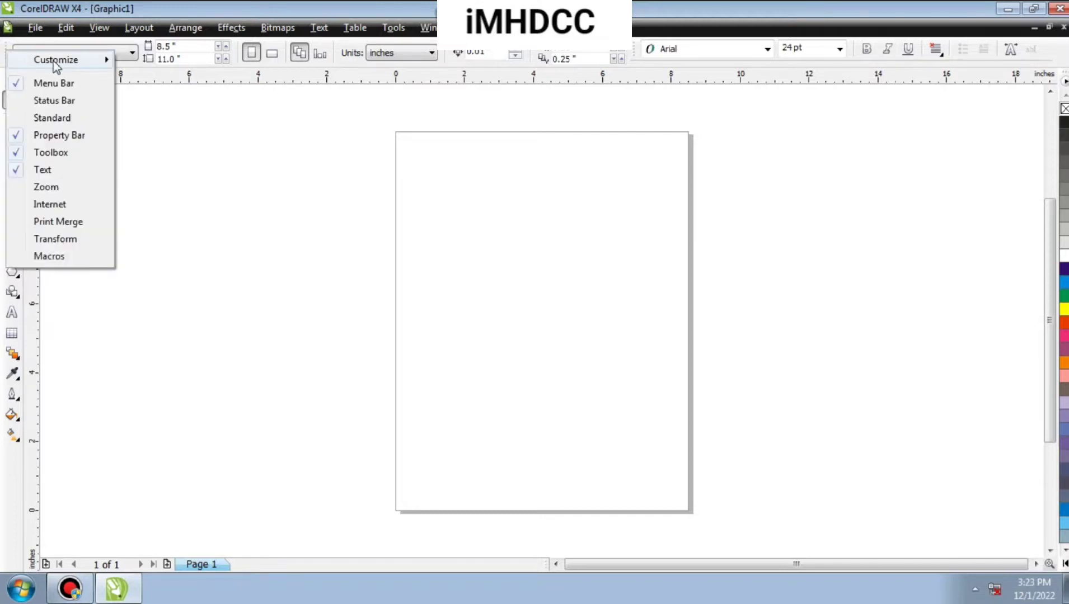
{"action": "left_click", "coordinate": [61, 101]}
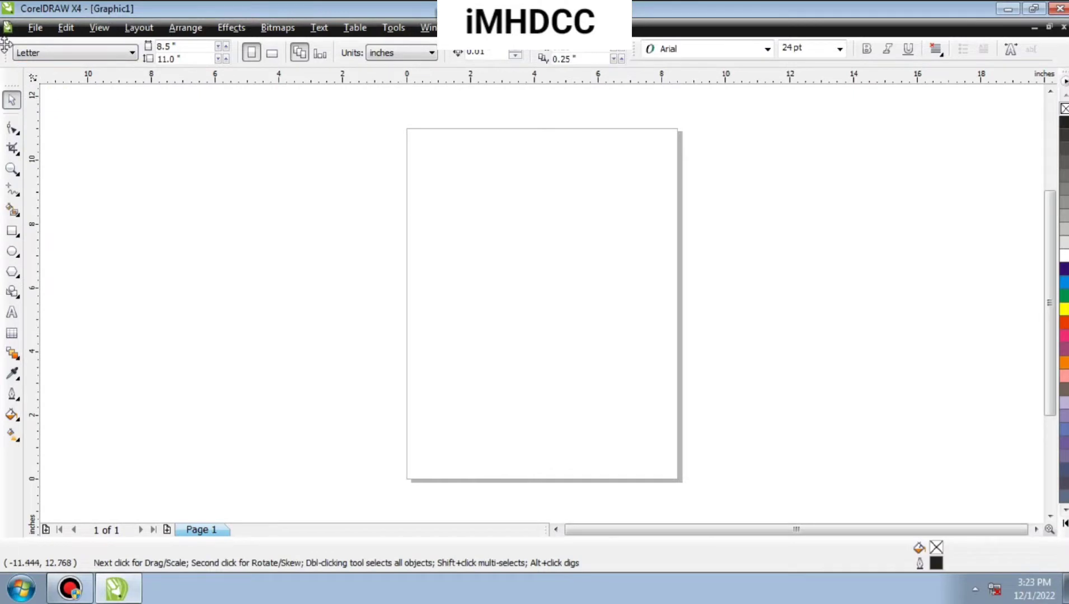
{"action": "right_click", "coordinate": [9, 50]}
{"action": "left_click", "coordinate": [53, 113]}
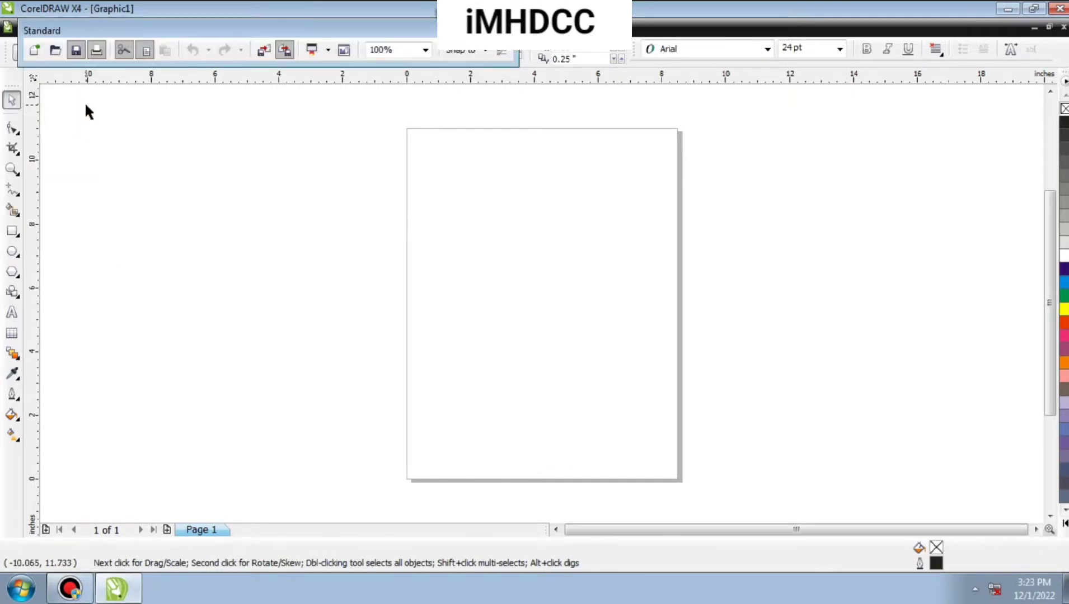
{"action": "double_click", "coordinate": [139, 36]}
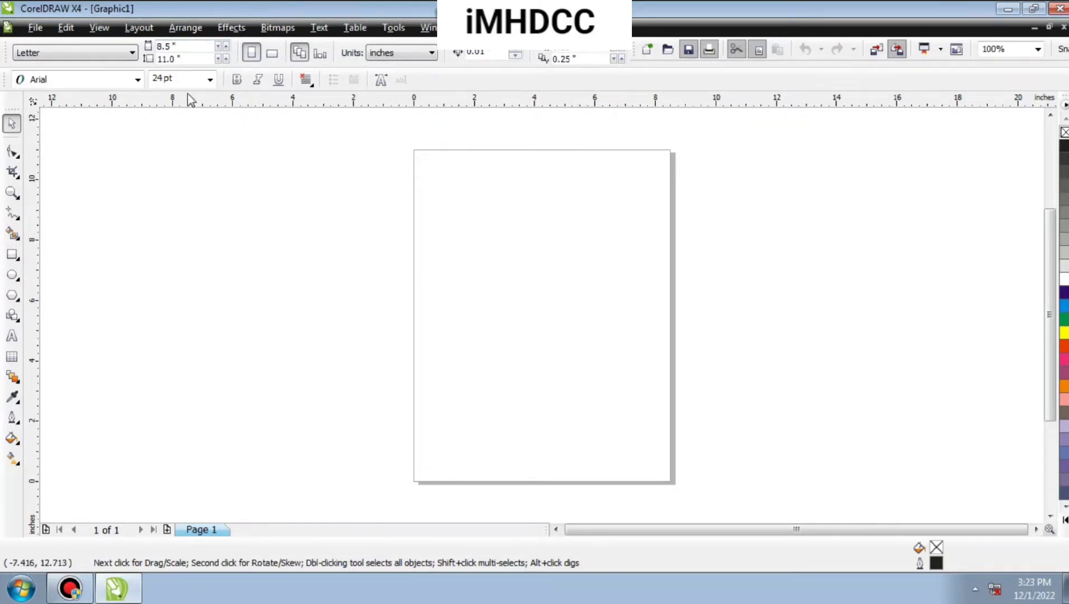
Switch the page orientation to landscape.
{"action": "left_click", "coordinate": [277, 55]}
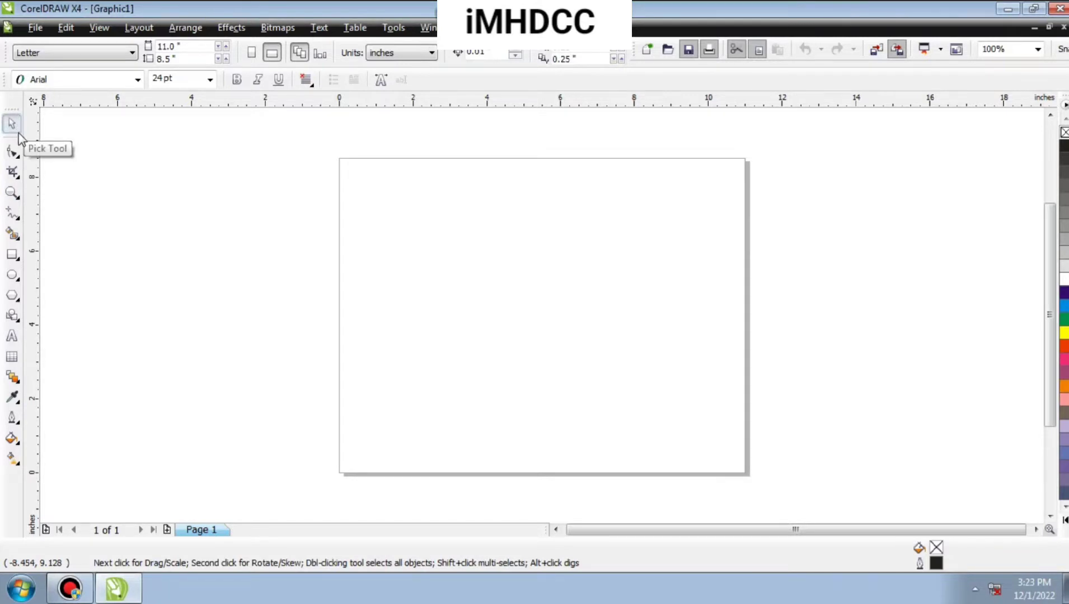
Draw a trial rectangle about 6.9 by 3.8 inches, move it toward the page's upper-left area and delete it.
{"action": "left_click", "coordinate": [11, 254]}
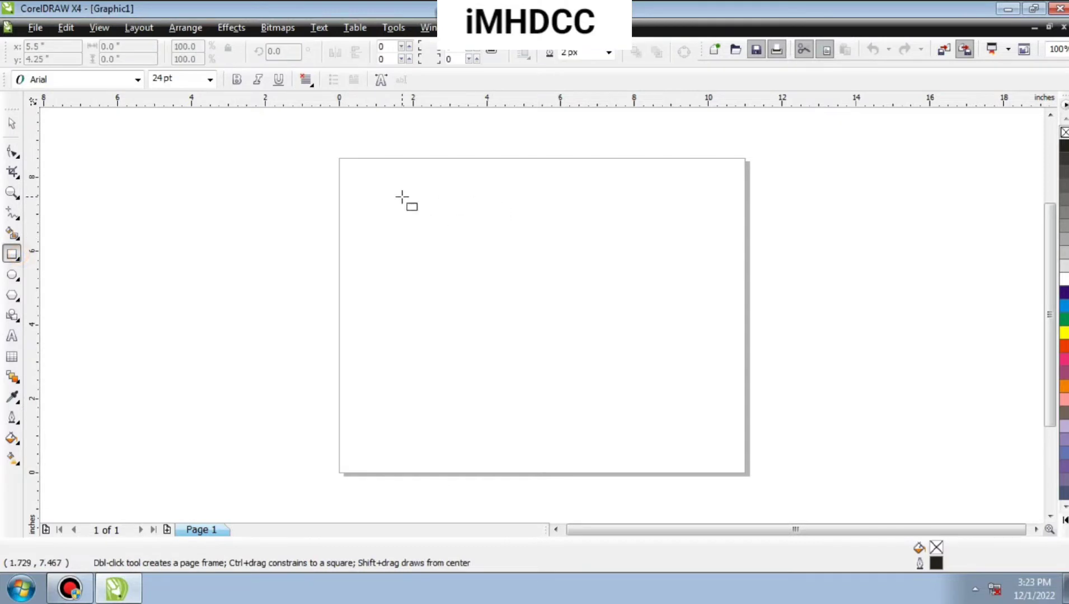
{"action": "left_click_drag", "start_coordinate": [426, 209], "coordinate": [682, 349]}
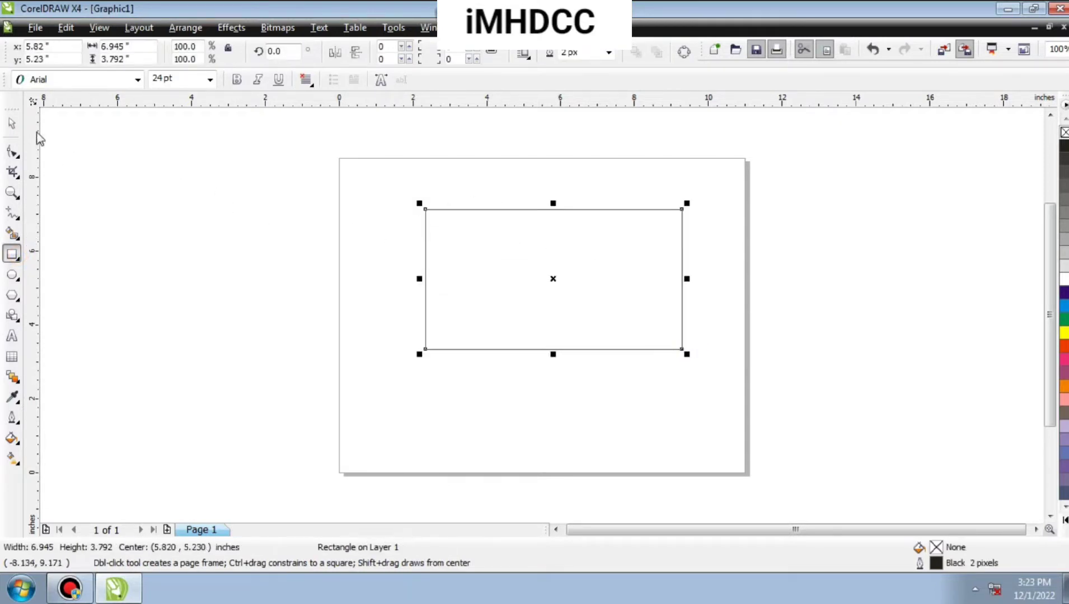
{"action": "left_click", "coordinate": [11, 123]}
{"action": "left_click_drag", "start_coordinate": [596, 251], "coordinate": [549, 210]}
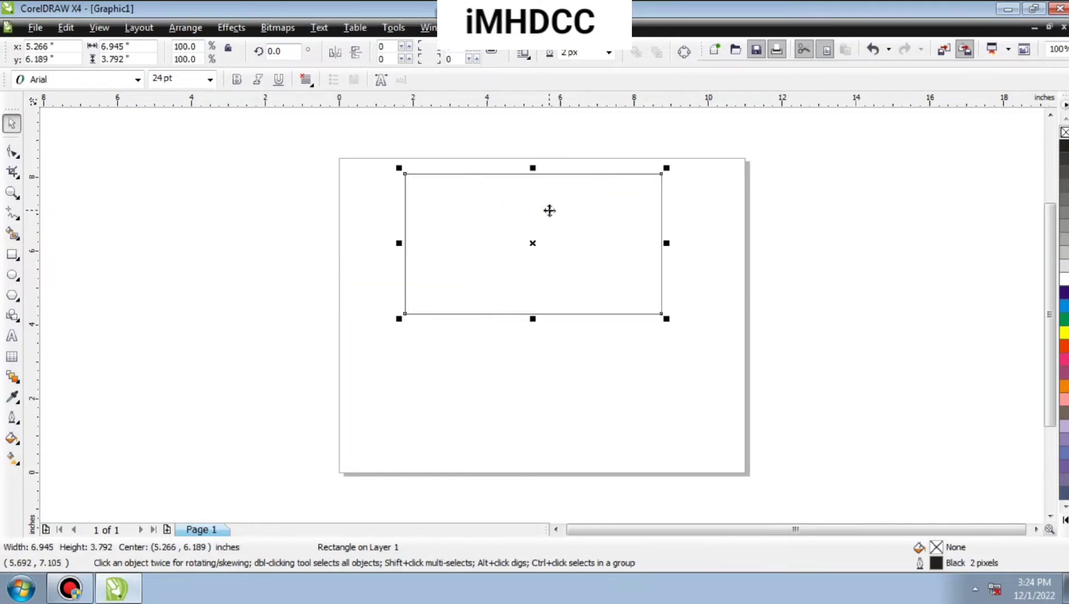
{"action": "key", "text": "Delete"}
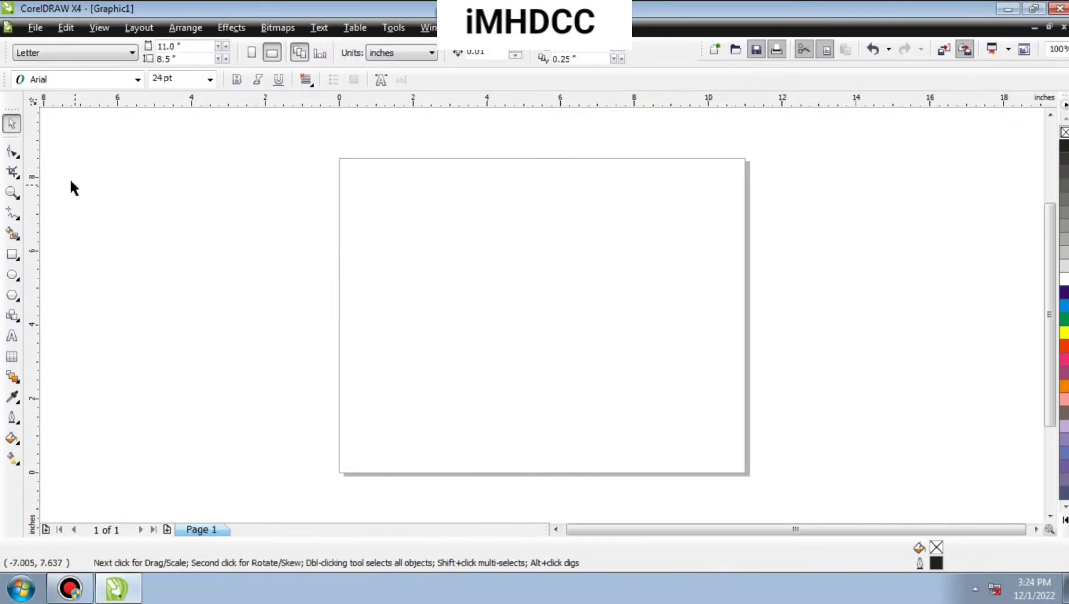
Draw a rectangle about 6.3 by 4.6 inches on the page.
{"action": "left_click", "coordinate": [14, 152]}
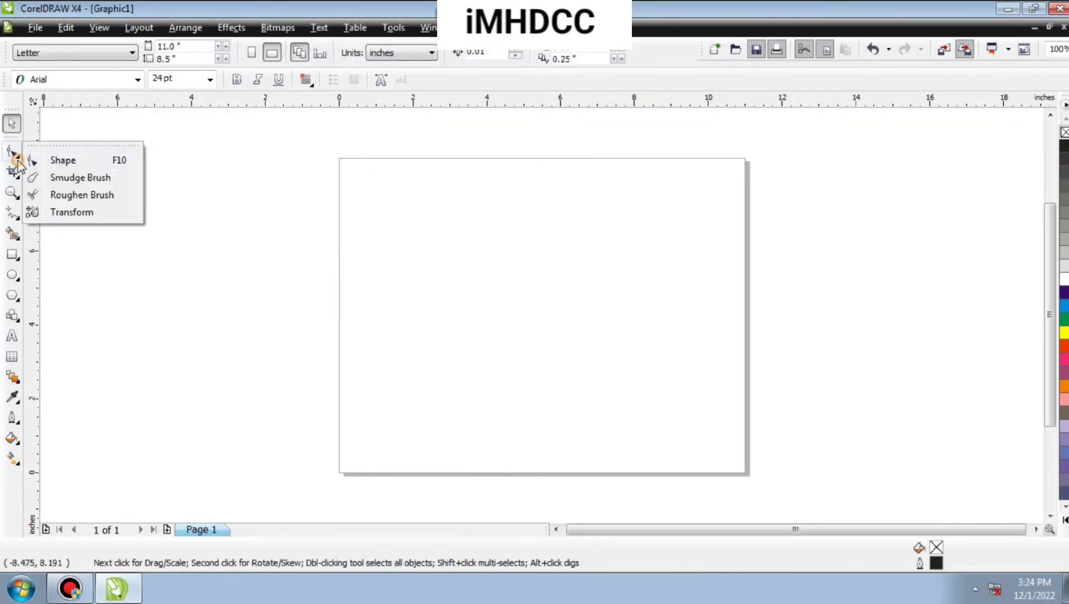
{"action": "left_click", "coordinate": [56, 161]}
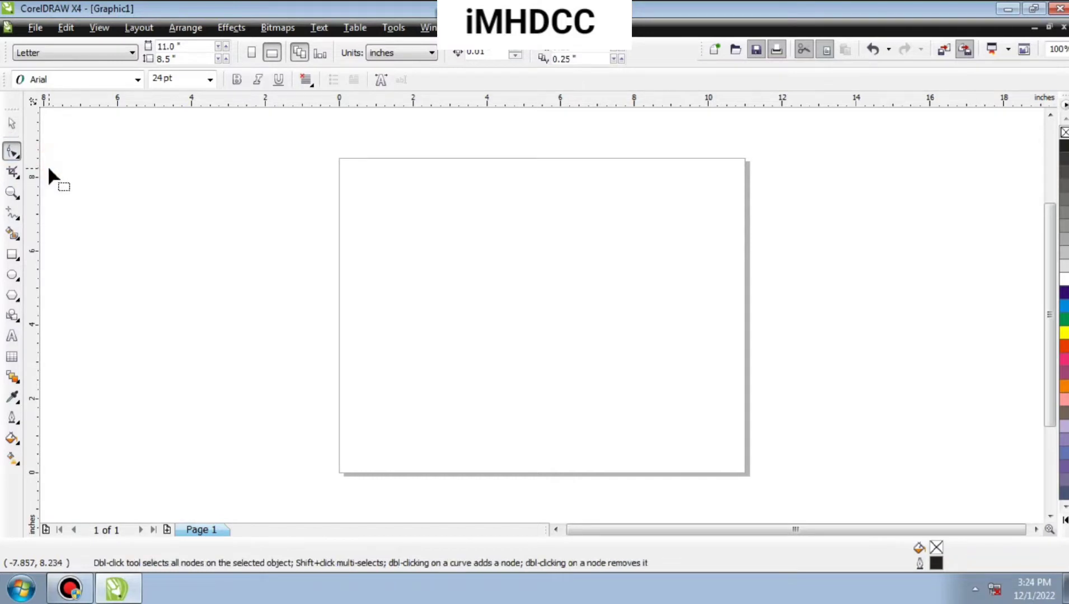
{"action": "left_click", "coordinate": [12, 254]}
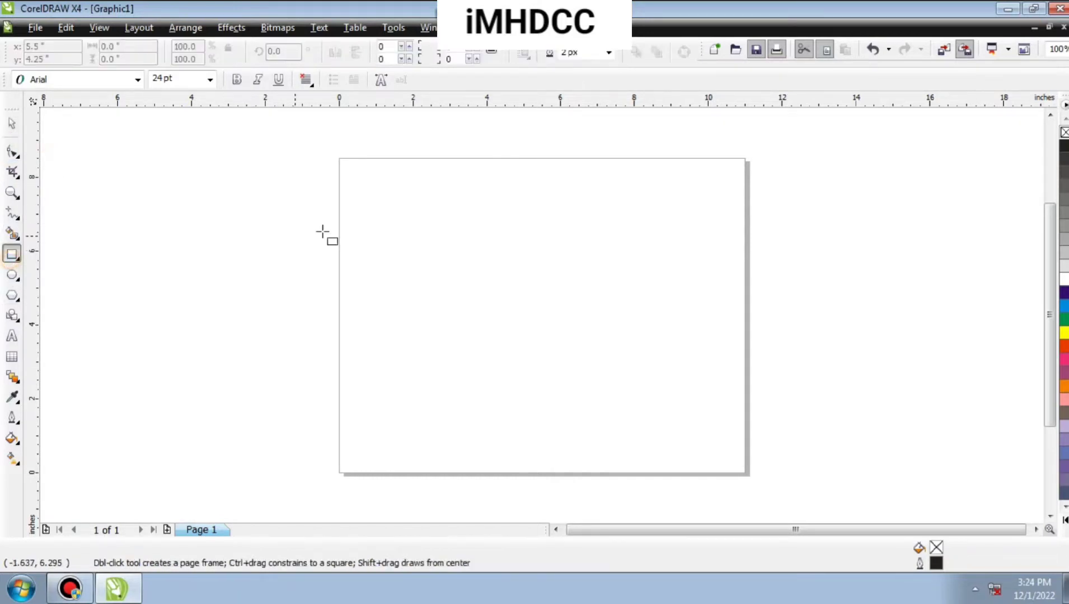
{"action": "mouse_move", "coordinate": [391, 212]}
{"action": "left_mouse_down"}
{"action": "mouse_move", "coordinate": [610, 330]}
{"action": "mouse_move", "coordinate": [625, 383]}
{"action": "left_mouse_up"}
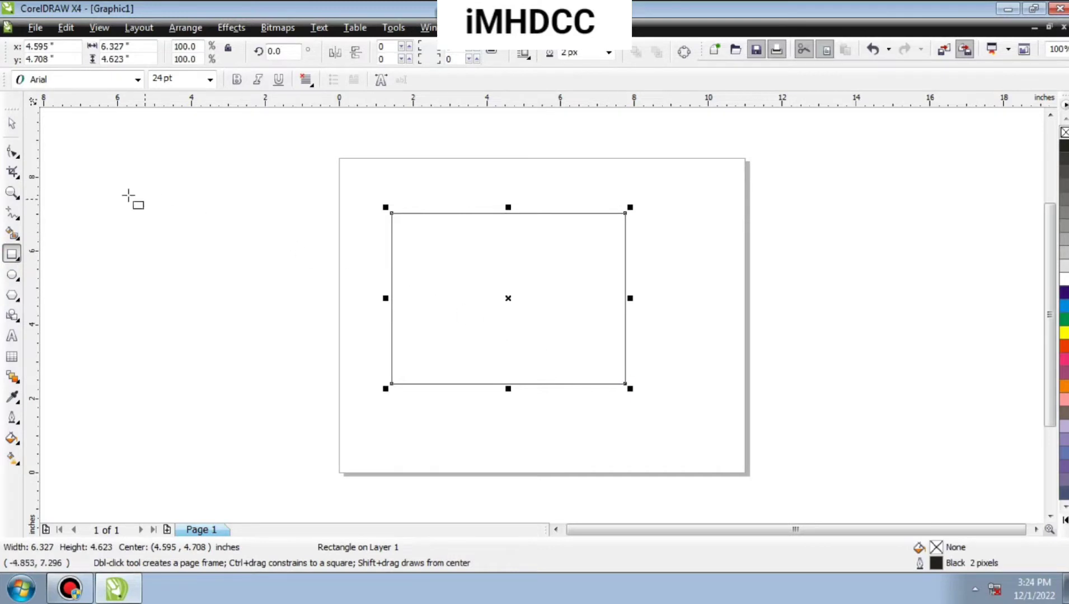
Round all four corners of the rectangle to a roundness of about 41 with the Shape tool.
{"action": "left_click", "coordinate": [12, 152]}
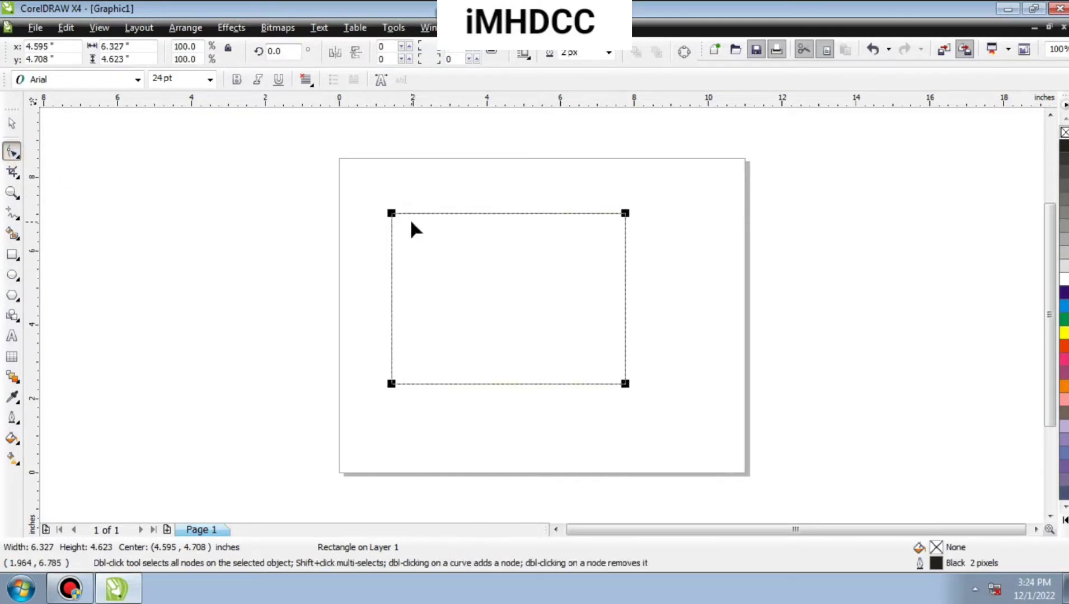
{"action": "left_click_drag", "start_coordinate": [392, 213], "coordinate": [426, 242]}
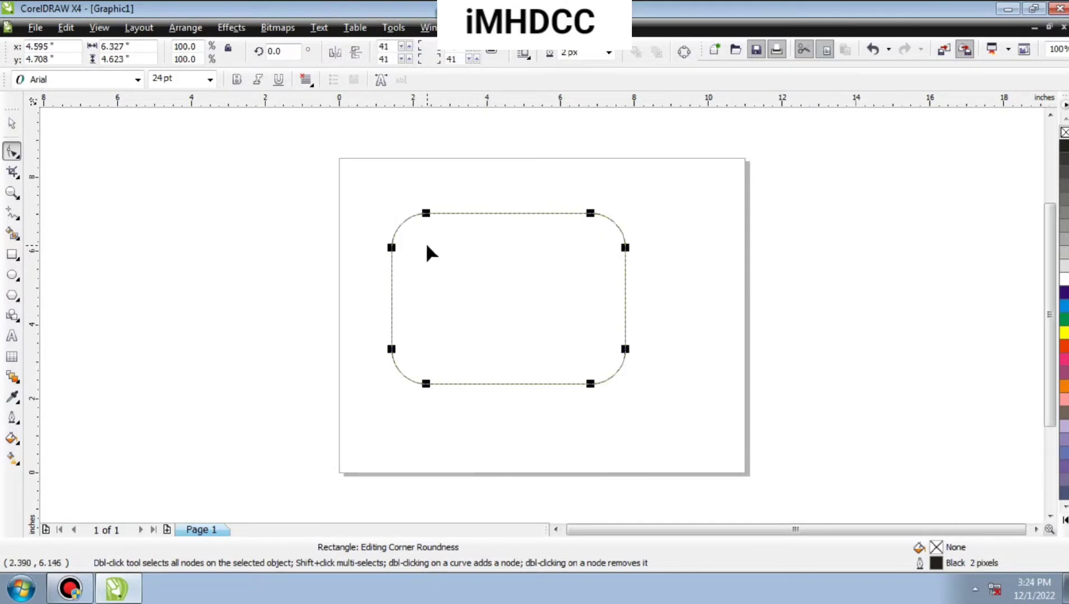
{"action": "left_click", "coordinate": [19, 125]}
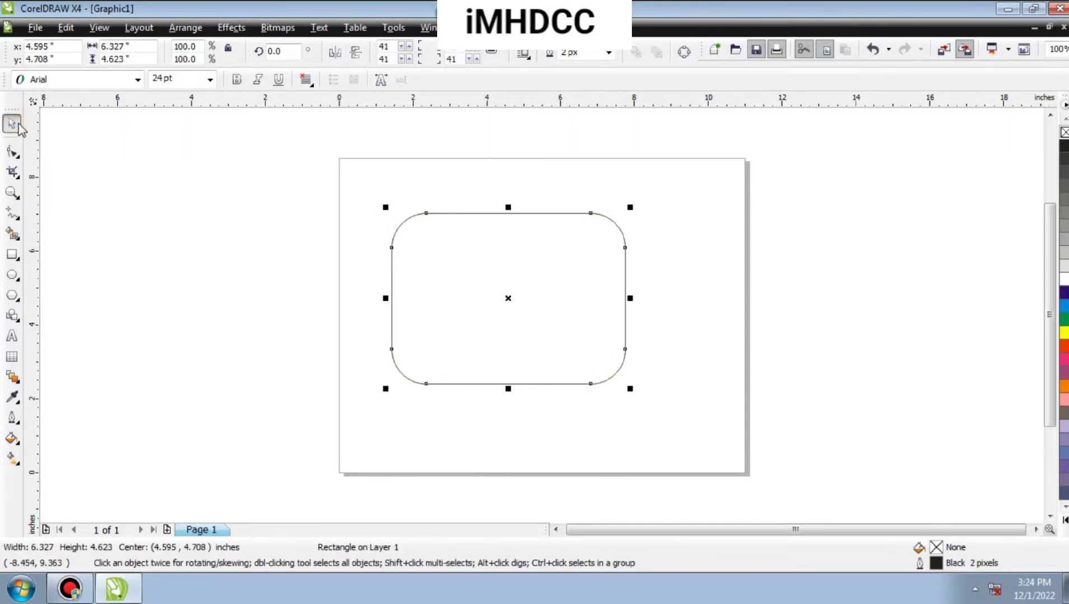
Draw a nearly circular ellipse about 5.1 inches across beside the page and open it into a pie from 90 to about 350 degrees.
{"action": "left_click", "coordinate": [12, 274]}
{"action": "left_click_drag", "start_coordinate": [96, 254], "coordinate": [283, 441]}
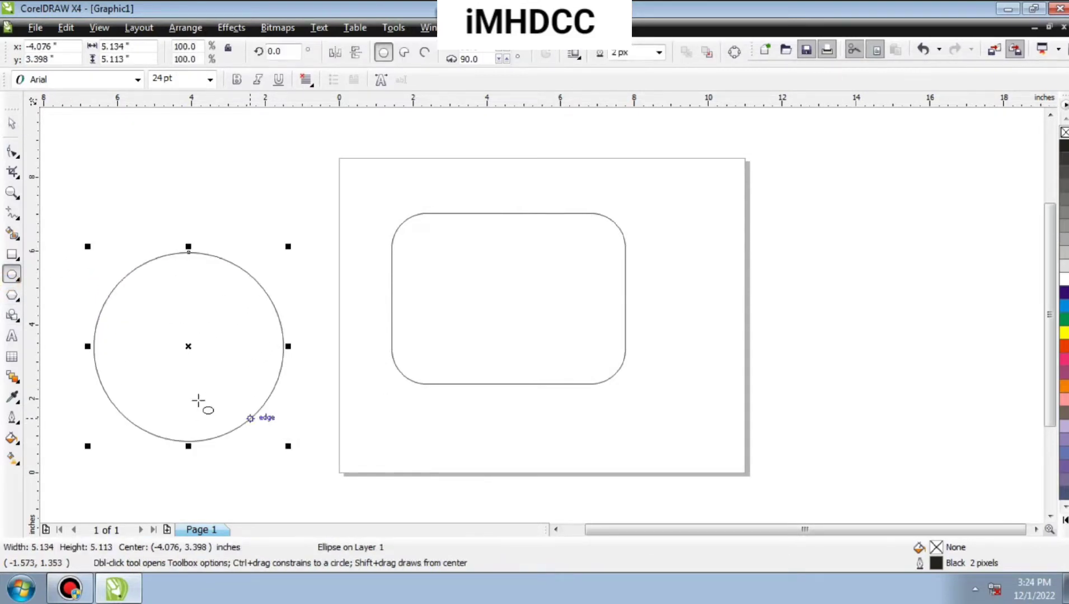
{"action": "left_click", "coordinate": [13, 151]}
{"action": "left_click_drag", "start_coordinate": [188, 252], "coordinate": [284, 364]}
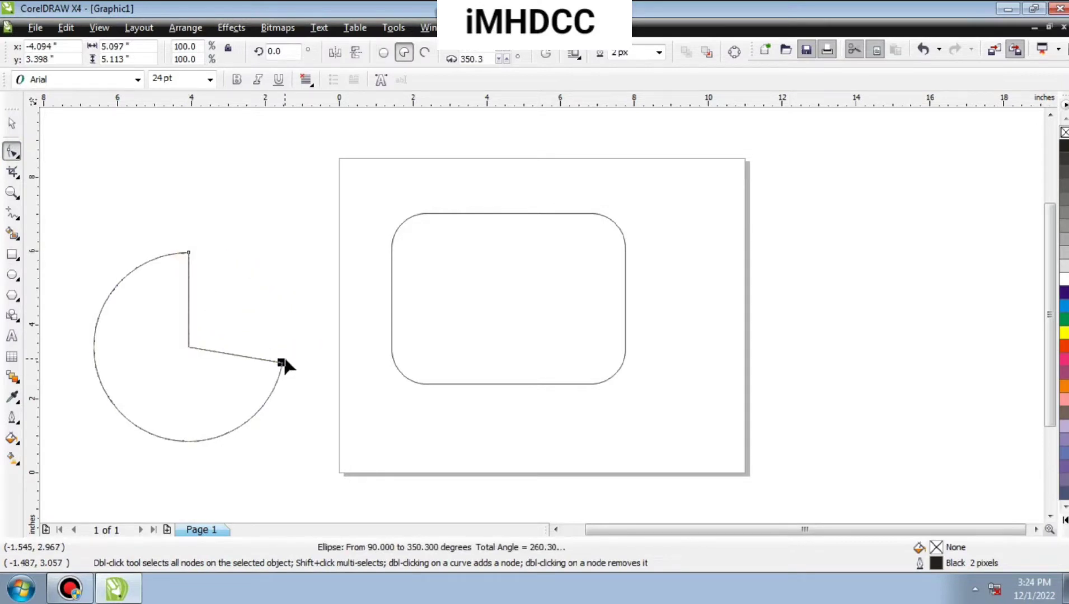
Reset the pie to a full ellipse and apply the preset pie shape spanning 0 to 270 degrees.
{"action": "left_click", "coordinate": [384, 52]}
{"action": "left_click", "coordinate": [404, 52]}
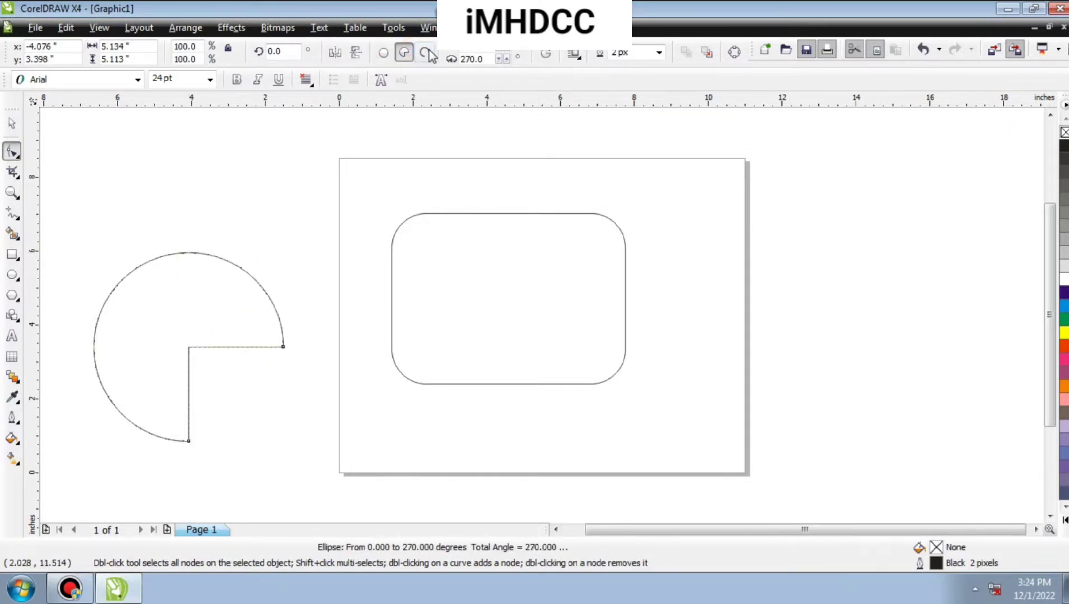
Convert the pie beside the page into an open arc, and restore it to a full ellipse.
{"action": "left_click", "coordinate": [423, 53]}
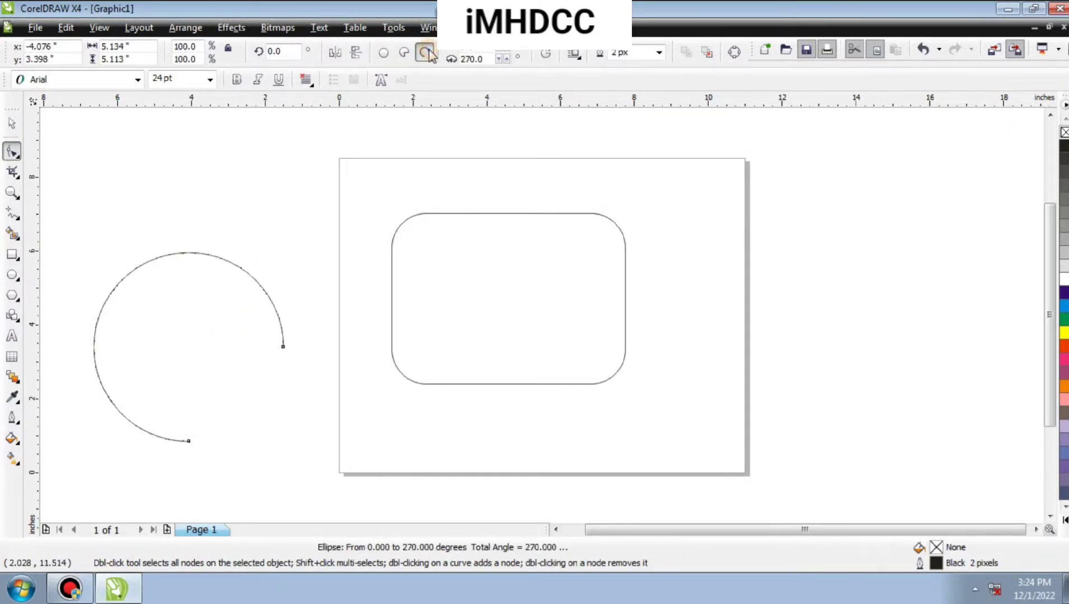
{"action": "left_click", "coordinate": [384, 53]}
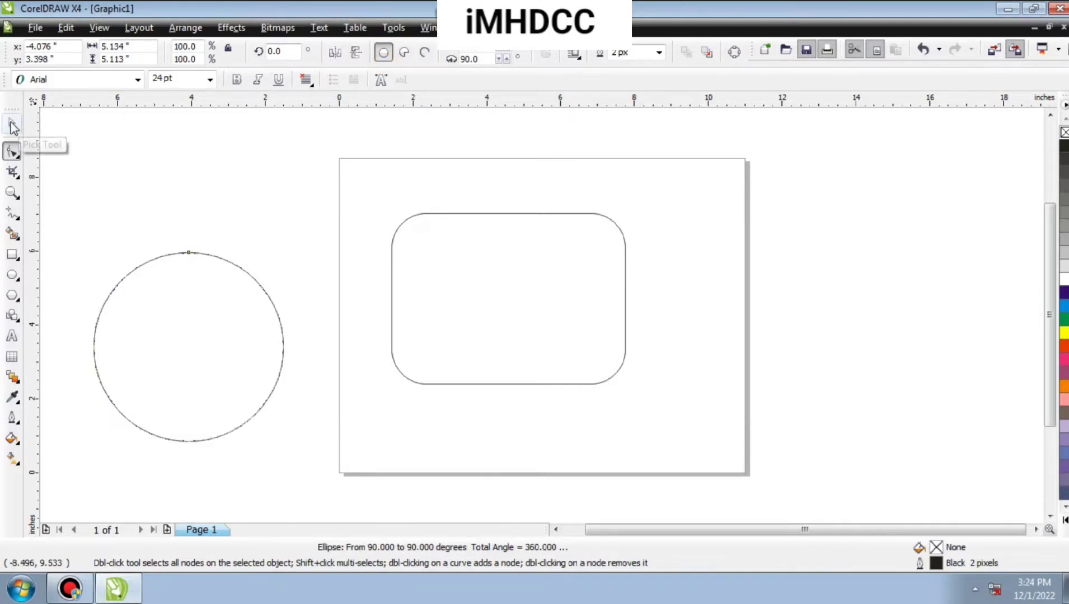
Activate the Smudge Brush and fill the selected ellipse with cyan.
{"action": "left_click", "coordinate": [18, 159]}
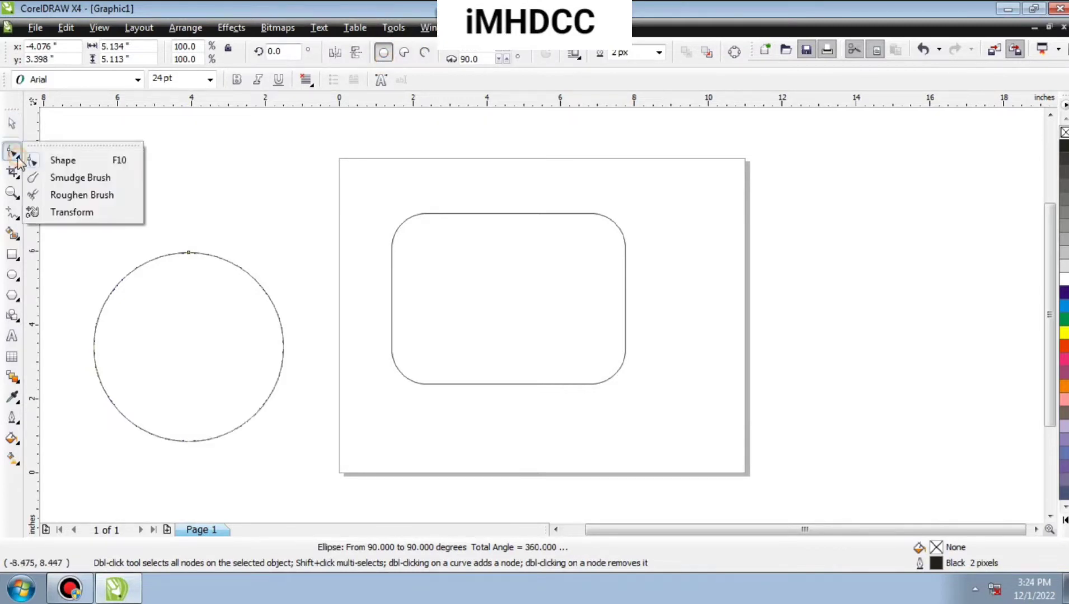
{"action": "left_click", "coordinate": [84, 178]}
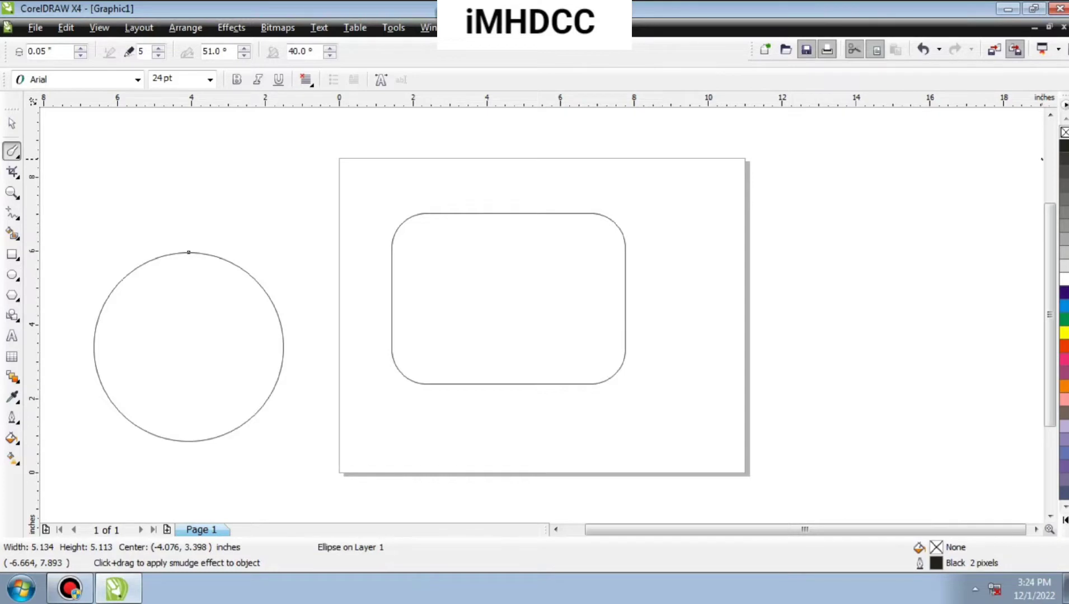
{"action": "left_click", "coordinate": [1064, 305]}
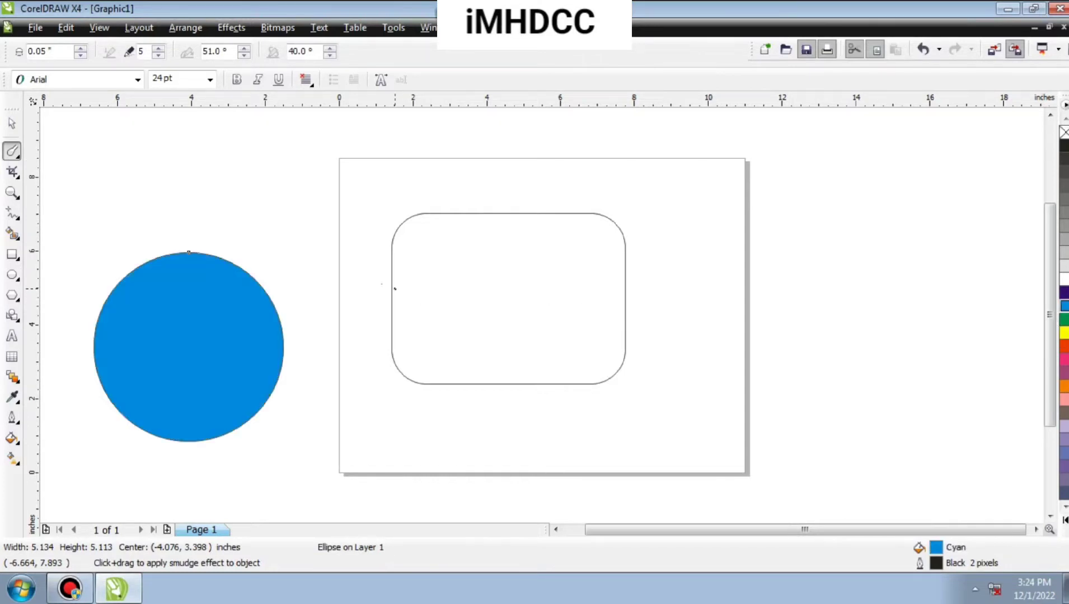
Set the Smudge Brush nib size to 0.16 inches and smudge short spikes outward along the circle's upper-right edge.
{"action": "left_click", "coordinate": [81, 48]}
{"action": "left_click", "coordinate": [82, 48]}
{"action": "left_click", "coordinate": [81, 48]}
{"action": "left_click", "coordinate": [81, 48]}
{"action": "left_click", "coordinate": [81, 49]}
{"action": "left_click", "coordinate": [81, 49]}
{"action": "left_click", "coordinate": [81, 48]}
{"action": "left_click", "coordinate": [81, 49]}
{"action": "left_click", "coordinate": [81, 49]}
{"action": "left_click", "coordinate": [81, 49]}
{"action": "left_click", "coordinate": [81, 49]}
{"action": "left_click_drag", "start_coordinate": [188, 253], "coordinate": [195, 229]}
{"action": "left_click_drag", "start_coordinate": [229, 270], "coordinate": [243, 242]}
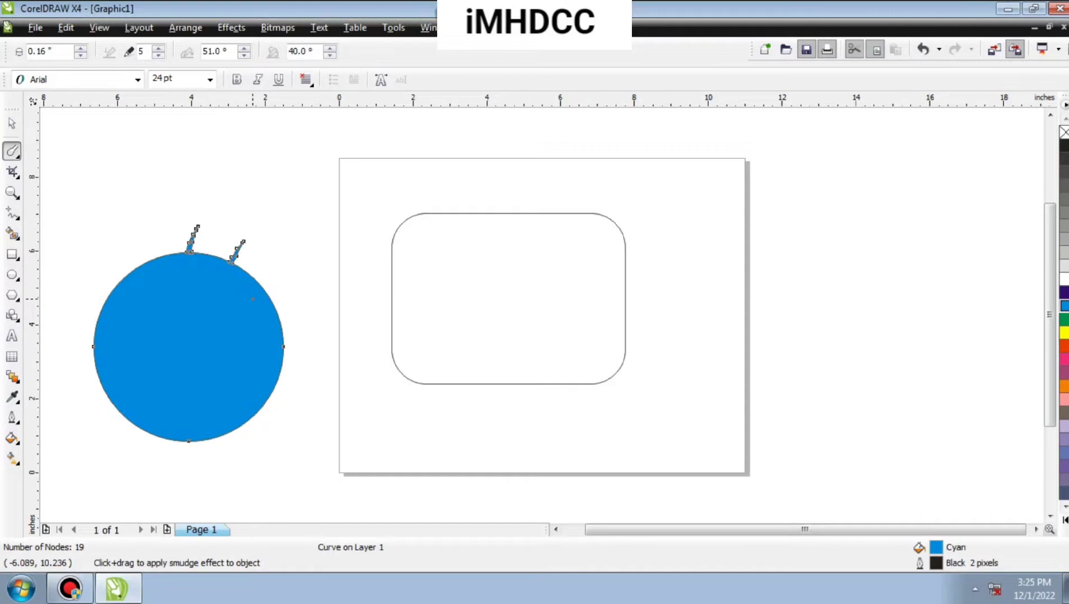
{"action": "mouse_move", "coordinate": [261, 295]}
{"action": "left_mouse_down"}
{"action": "mouse_move", "coordinate": [307, 271]}
{"action": "mouse_move", "coordinate": [309, 304]}
{"action": "mouse_move", "coordinate": [320, 304]}
{"action": "mouse_move", "coordinate": [294, 340]}
{"action": "mouse_move", "coordinate": [283, 354]}
{"action": "left_mouse_up"}
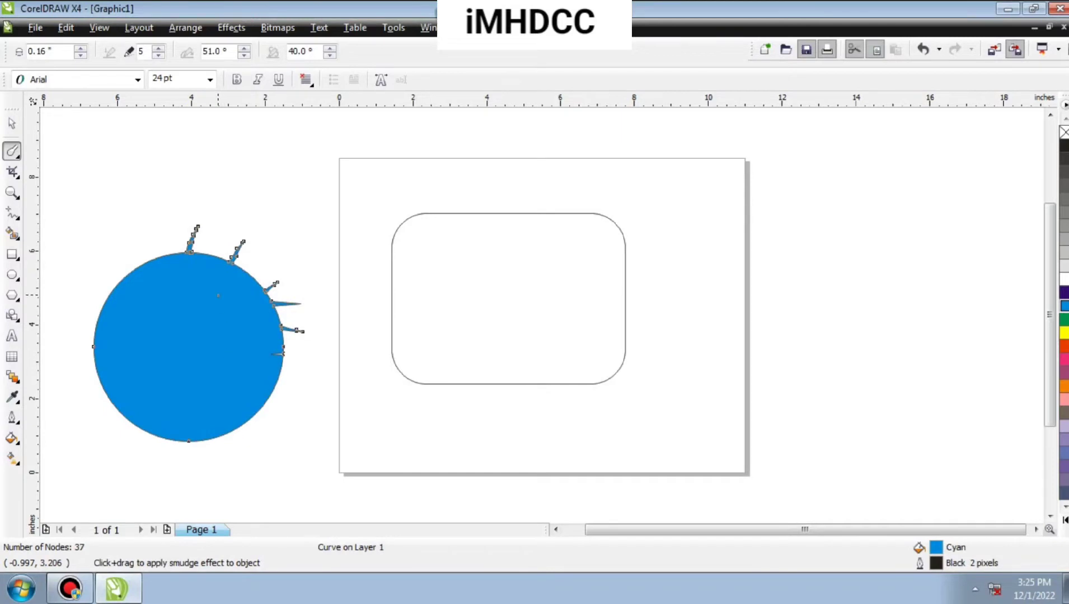
Set the Smudge Brush dryout to 1 and smudge a short spike outward from the circle's lower-right edge.
{"action": "left_click", "coordinate": [158, 56]}
{"action": "left_click", "coordinate": [159, 55]}
{"action": "left_click", "coordinate": [158, 55]}
{"action": "left_click", "coordinate": [158, 55]}
{"action": "left_click_drag", "start_coordinate": [258, 413], "coordinate": [274, 424]}
Set the nib size to 0.04 inches and smudge a thin, tiny spike at the circle's lower edge.
{"action": "left_click", "coordinate": [81, 55]}
{"action": "left_click", "coordinate": [82, 54]}
{"action": "left_click", "coordinate": [81, 55]}
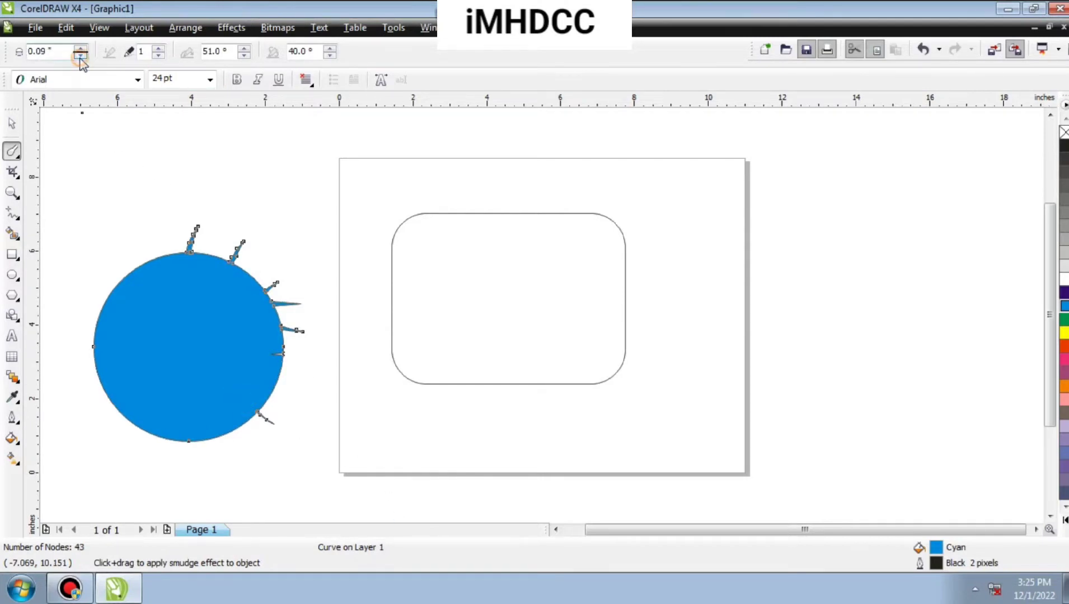
{"action": "left_click", "coordinate": [81, 55]}
{"action": "left_click", "coordinate": [82, 55]}
{"action": "left_click", "coordinate": [81, 55]}
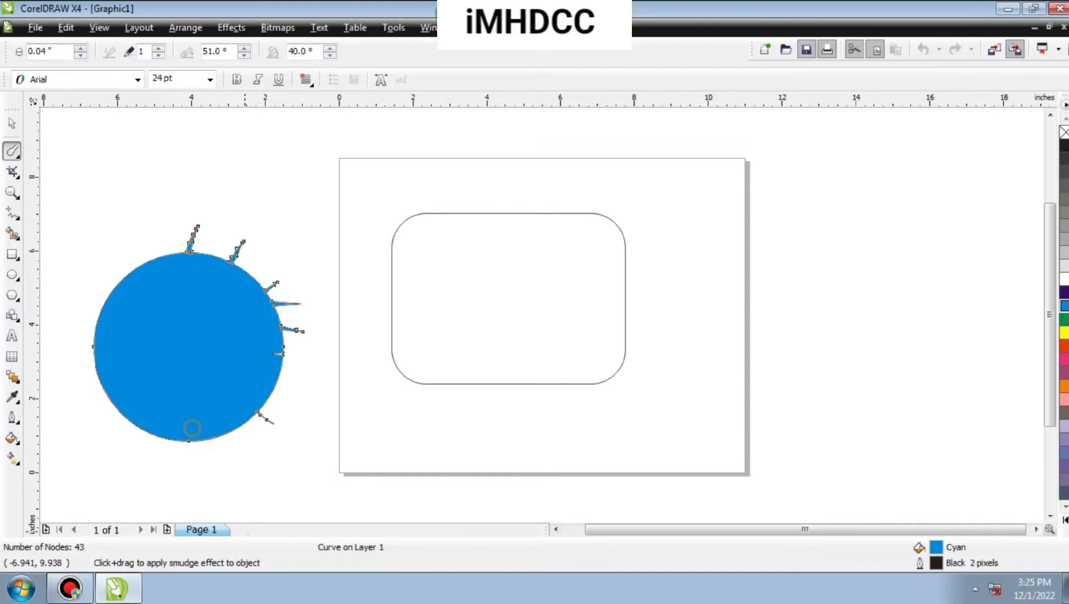
{"action": "left_click_drag", "start_coordinate": [237, 428], "coordinate": [232, 443]}
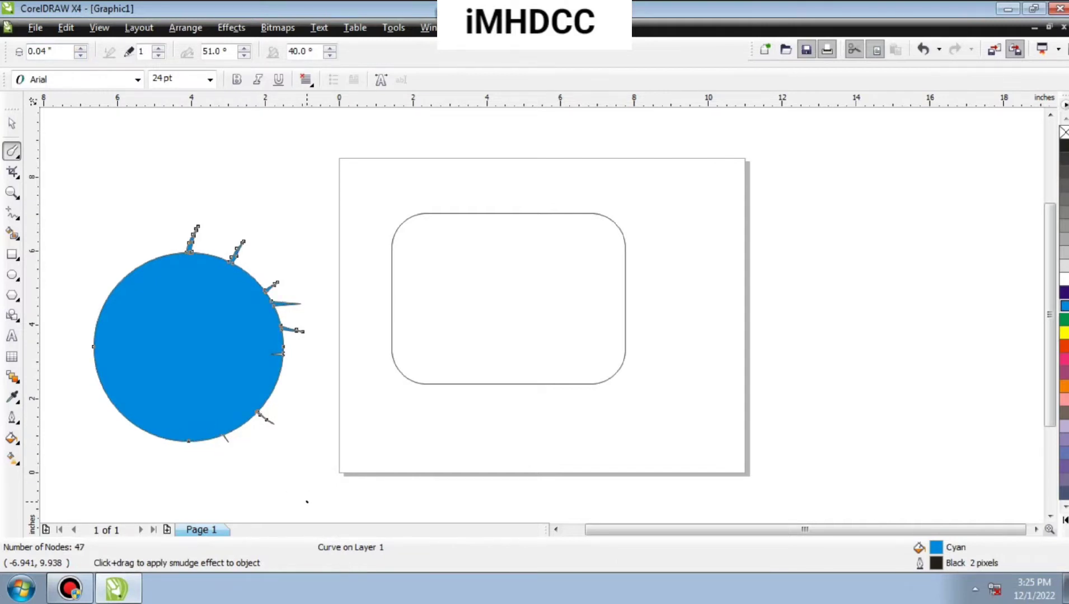
Set the nib size to 0.27 inches and smudge a long, curved spike outward from the circle's lower right toward the page.
{"action": "left_click", "coordinate": [81, 49]}
{"action": "left_click", "coordinate": [81, 48]}
{"action": "left_click", "coordinate": [81, 49]}
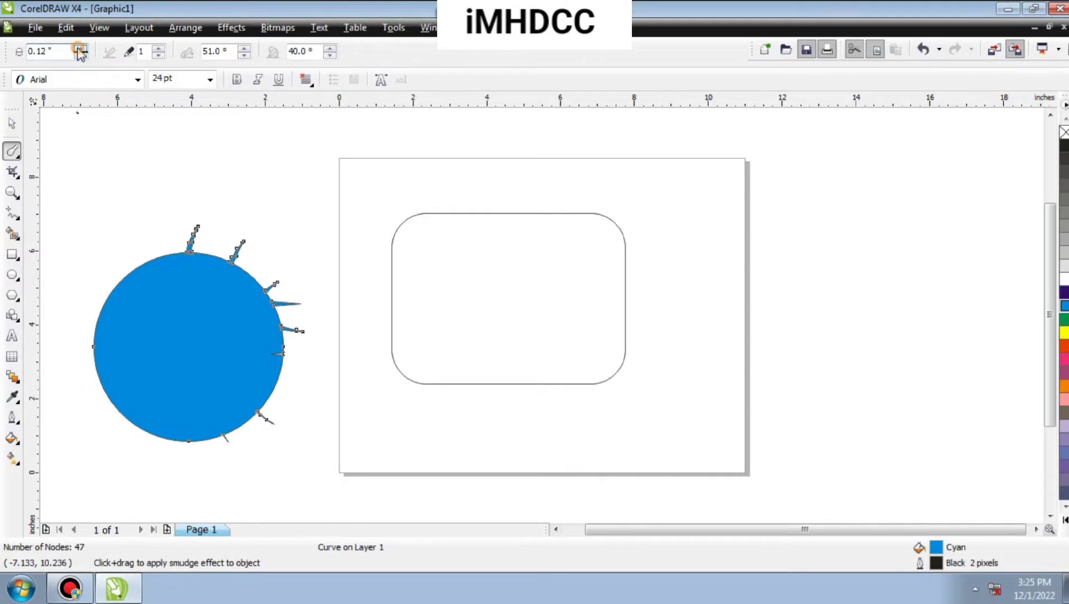
{"action": "left_click", "coordinate": [81, 49]}
{"action": "left_click", "coordinate": [81, 49]}
{"action": "left_click", "coordinate": [81, 49]}
{"action": "left_click", "coordinate": [80, 49]}
{"action": "left_click", "coordinate": [80, 49]}
{"action": "left_click_drag", "start_coordinate": [258, 380], "coordinate": [346, 412]}
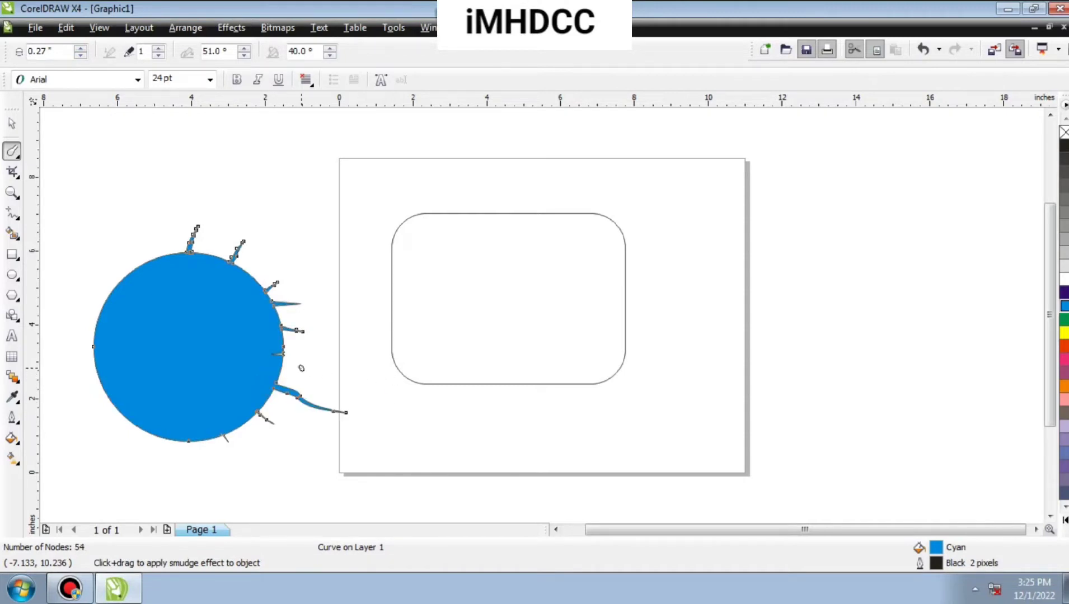
Smudge long spikes outward around the circle's upper-left, left and bottom edges.
{"action": "left_click_drag", "start_coordinate": [166, 281], "coordinate": [172, 192]}
{"action": "left_click_drag", "start_coordinate": [162, 256], "coordinate": [118, 229]}
{"action": "left_click_drag", "start_coordinate": [124, 275], "coordinate": [45, 258]}
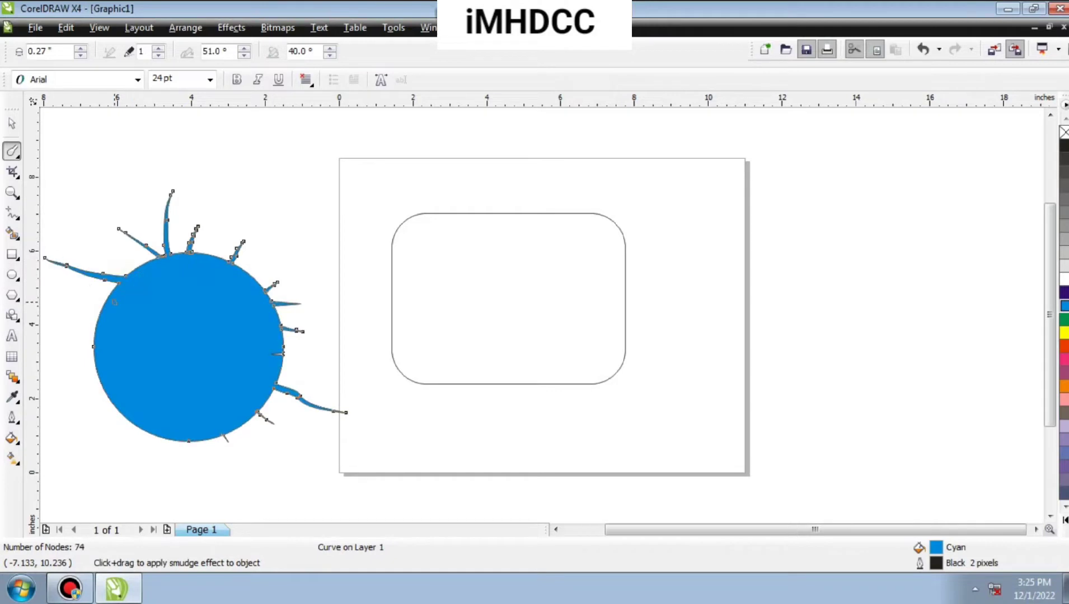
{"action": "mouse_move", "coordinate": [108, 318]}
{"action": "left_mouse_down"}
{"action": "mouse_move", "coordinate": [52, 315]}
{"action": "mouse_move", "coordinate": [40, 354]}
{"action": "mouse_move", "coordinate": [47, 384]}
{"action": "mouse_move", "coordinate": [36, 391]}
{"action": "left_mouse_up"}
{"action": "mouse_move", "coordinate": [110, 393]}
{"action": "left_mouse_down"}
{"action": "mouse_move", "coordinate": [93, 453]}
{"action": "mouse_move", "coordinate": [103, 446]}
{"action": "left_mouse_up"}
{"action": "left_click_drag", "start_coordinate": [151, 438], "coordinate": [161, 490]}
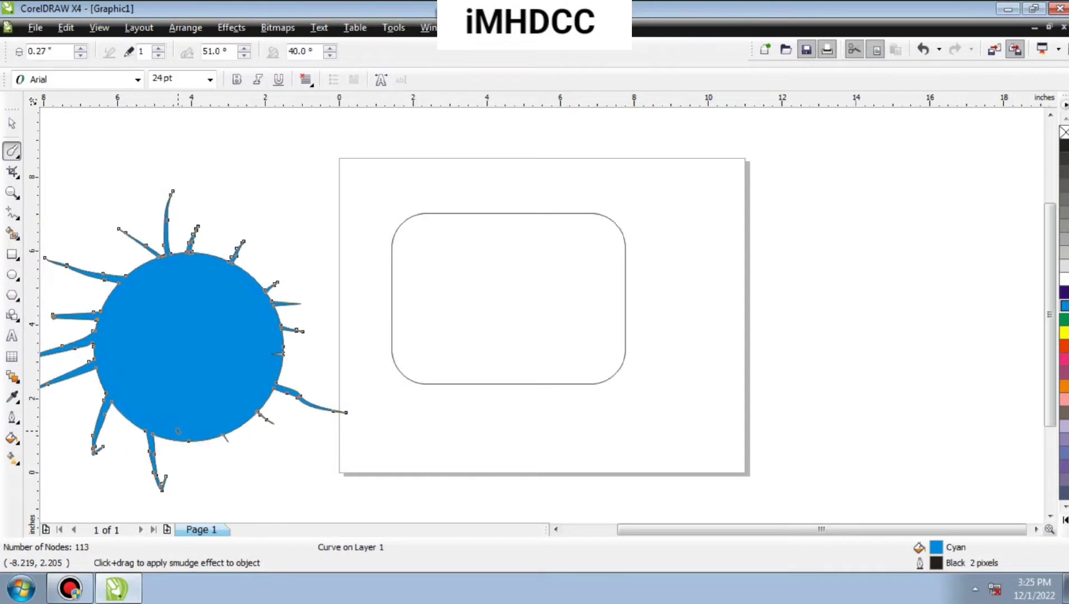
{"action": "left_click_drag", "start_coordinate": [190, 440], "coordinate": [230, 512]}
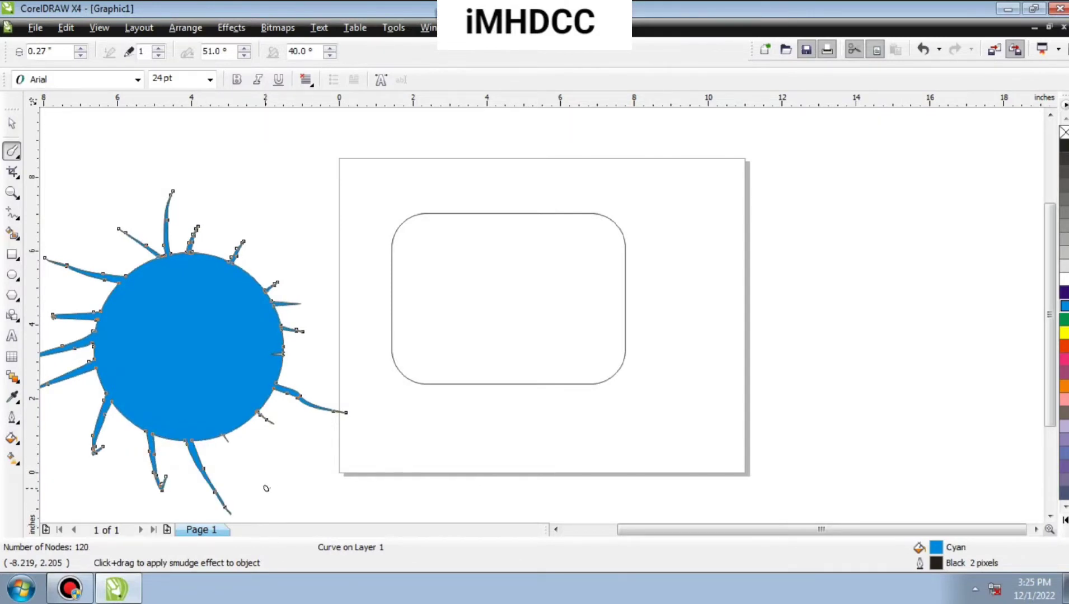
Smudge from outside toward the circle's centre to cut narrow notches into its edge on several sides.
{"action": "left_click_drag", "start_coordinate": [274, 480], "coordinate": [194, 337]}
{"action": "left_click_drag", "start_coordinate": [308, 367], "coordinate": [197, 369]}
{"action": "left_click_drag", "start_coordinate": [271, 256], "coordinate": [163, 343]}
{"action": "left_click_drag", "start_coordinate": [122, 255], "coordinate": [188, 308]}
{"action": "left_click_drag", "start_coordinate": [84, 295], "coordinate": [183, 334]}
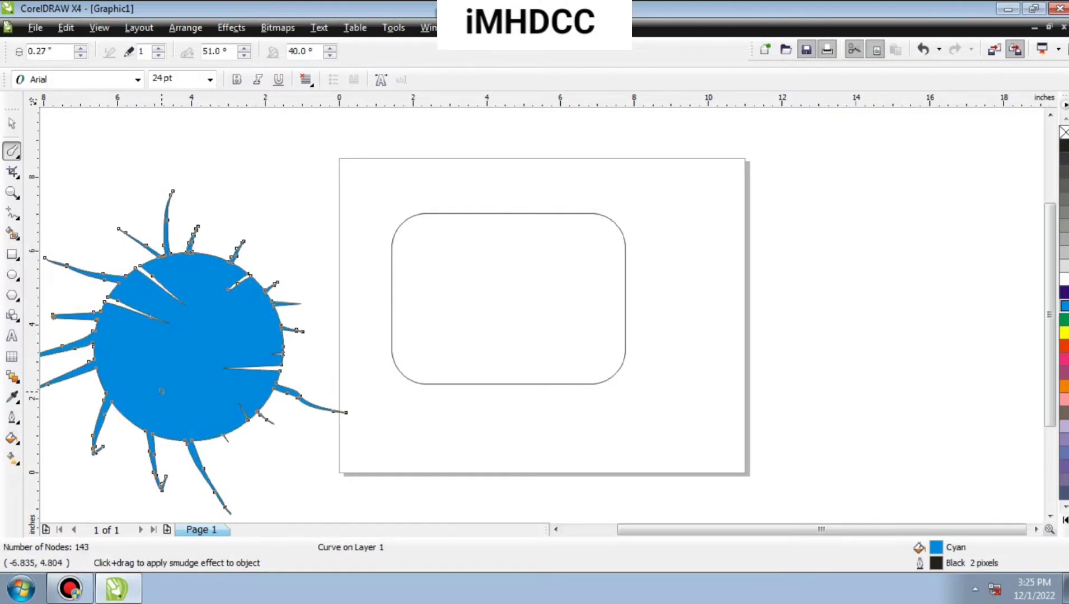
{"action": "left_click_drag", "start_coordinate": [123, 436], "coordinate": [124, 435]}
{"action": "left_click_drag", "start_coordinate": [180, 383], "coordinate": [187, 374]}
Activate the Roughen Brush, select the rounded rectangle and fill it with cyan.
{"action": "left_click", "coordinate": [19, 159]}
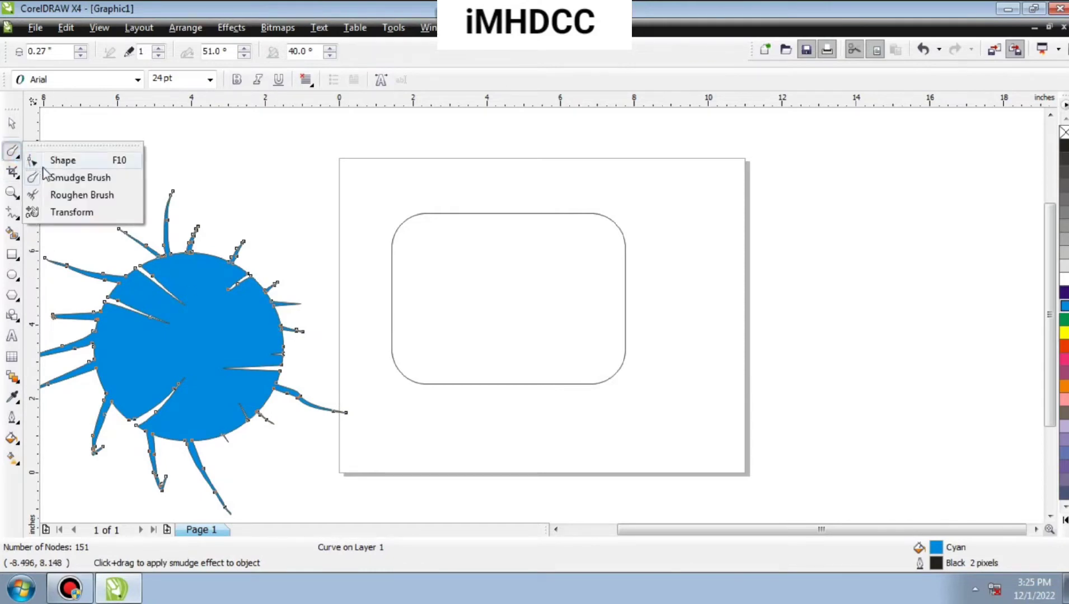
{"action": "left_click", "coordinate": [81, 195]}
{"action": "left_click", "coordinate": [455, 214]}
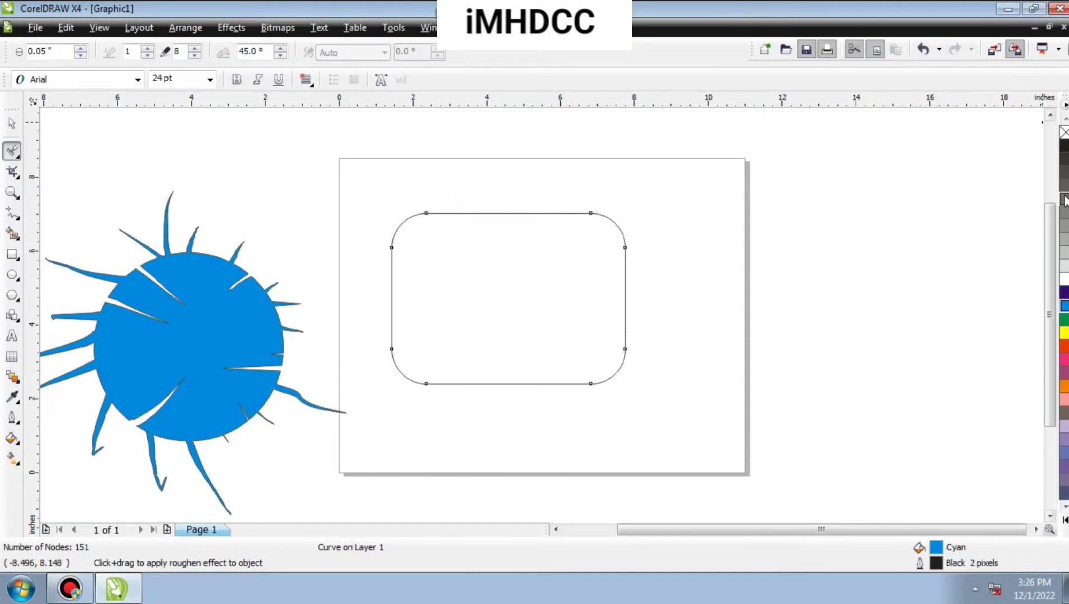
{"action": "left_click", "coordinate": [1064, 307]}
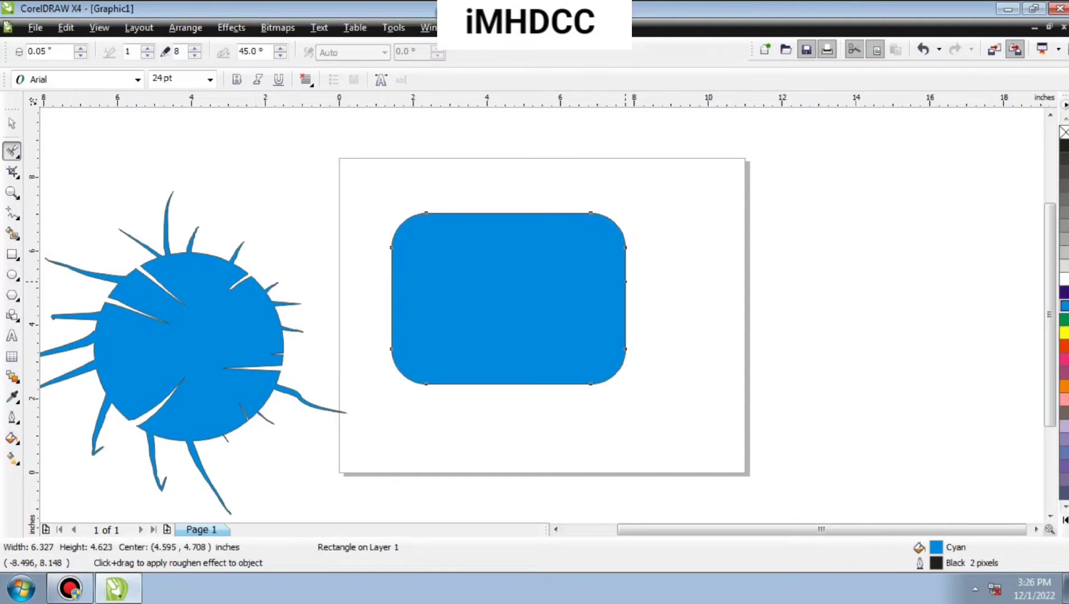
Convert the rounded rectangle to curves and roughen the middle of its right edge with the 0.05-inch nib.
{"action": "scroll", "coordinate": [542, 316], "scroll_direction": "up", "scroll_amount": 5}
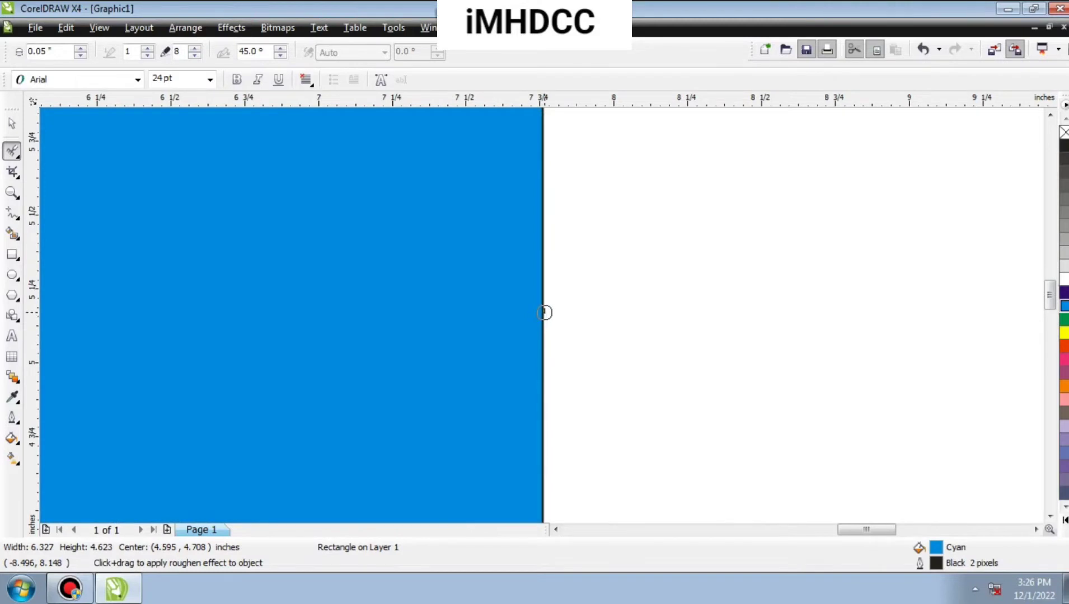
{"action": "left_click", "coordinate": [543, 195]}
{"action": "left_click", "coordinate": [572, 331]}
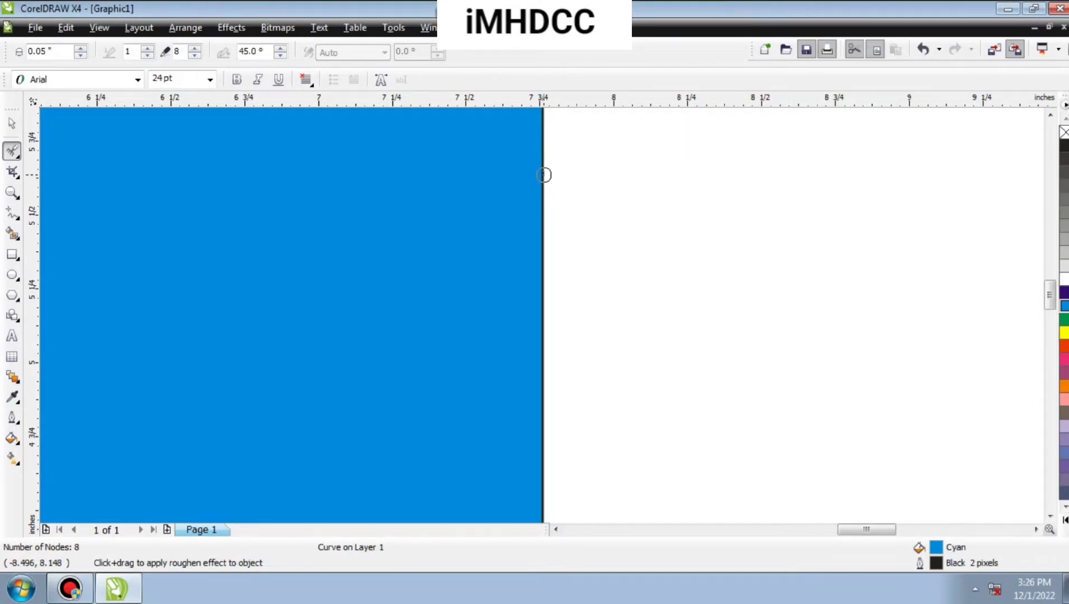
{"action": "left_click_drag", "start_coordinate": [543, 175], "coordinate": [542, 299]}
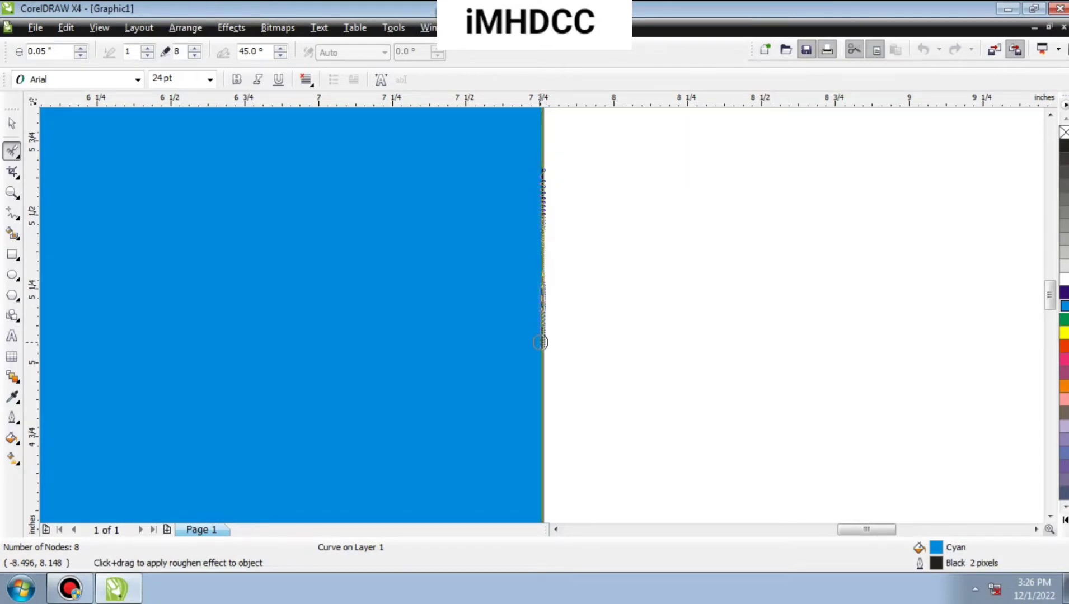
{"action": "mouse_move", "coordinate": [541, 342]}
{"action": "left_mouse_down"}
{"action": "mouse_move", "coordinate": [544, 364]}
{"action": "mouse_move", "coordinate": [544, 313]}
{"action": "left_mouse_up"}
{"action": "scroll", "coordinate": [544, 313], "scroll_direction": "up", "scroll_amount": 3}
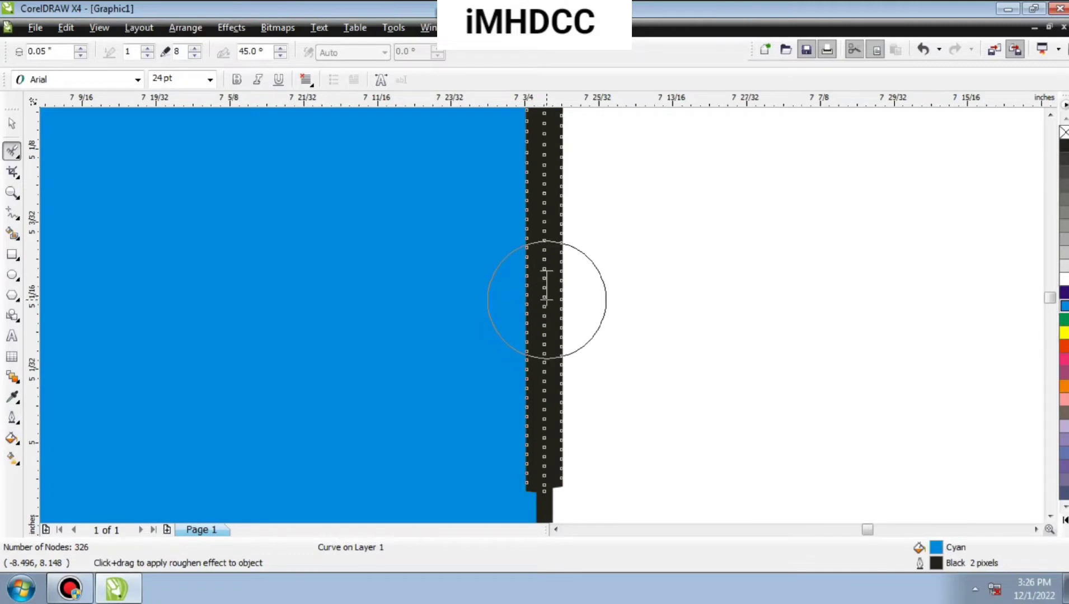
{"action": "scroll", "coordinate": [544, 302], "scroll_direction": "down", "scroll_amount": 4}
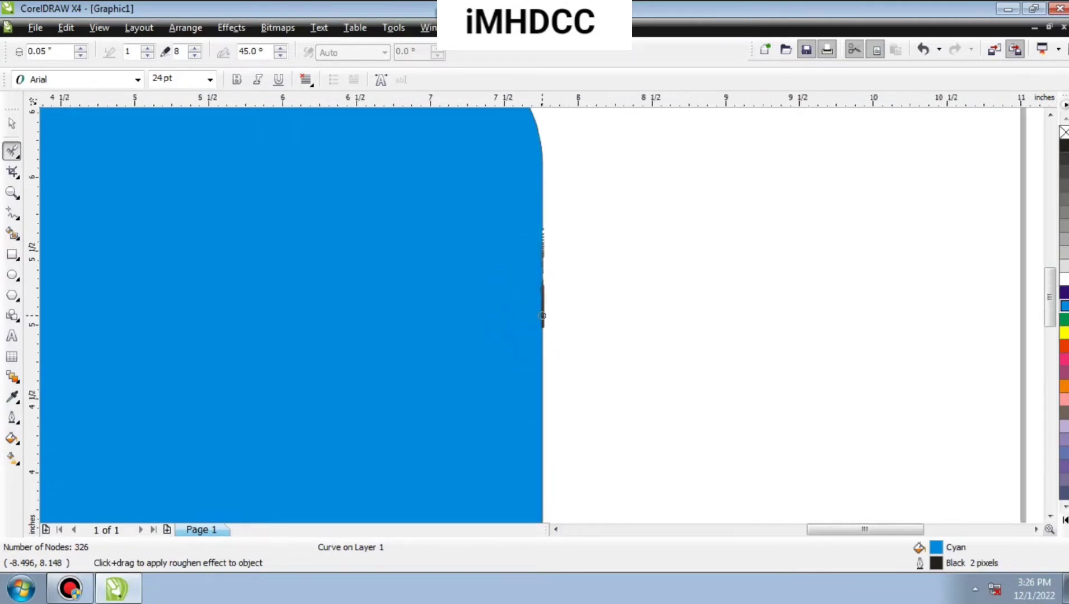
Roughen another short stretch farther down the rectangle's right edge and examine the jagged outline up close.
{"action": "left_click_drag", "start_coordinate": [545, 359], "coordinate": [545, 380]}
{"action": "scroll", "coordinate": [542, 364], "scroll_direction": "up", "scroll_amount": 4}
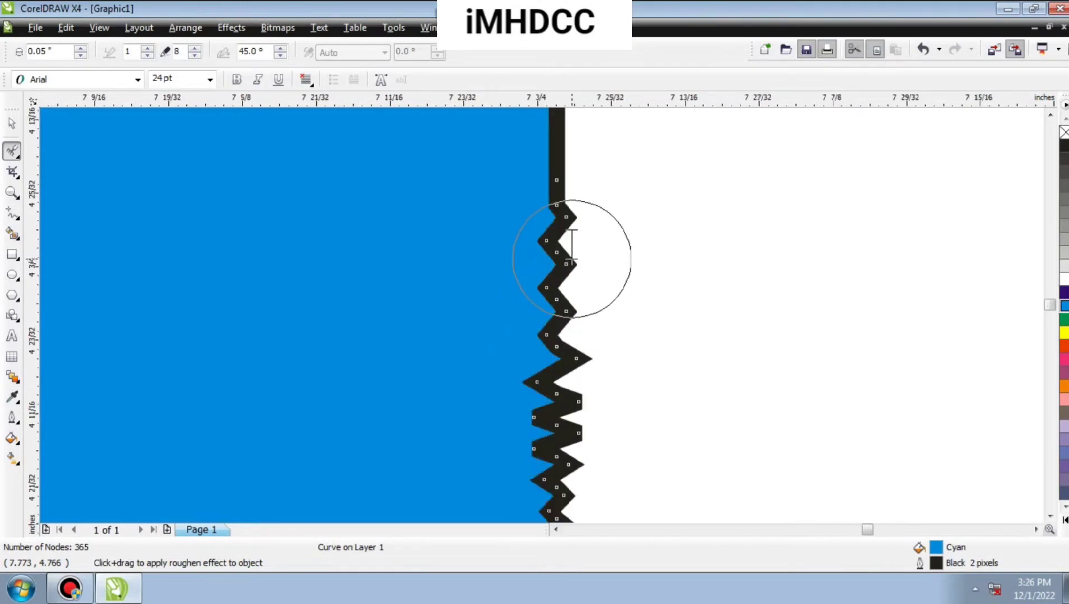
{"action": "scroll", "coordinate": [542, 316], "scroll_direction": "down", "scroll_amount": 4}
{"action": "scroll", "coordinate": [542, 317], "scroll_direction": "down", "scroll_amount": 1}
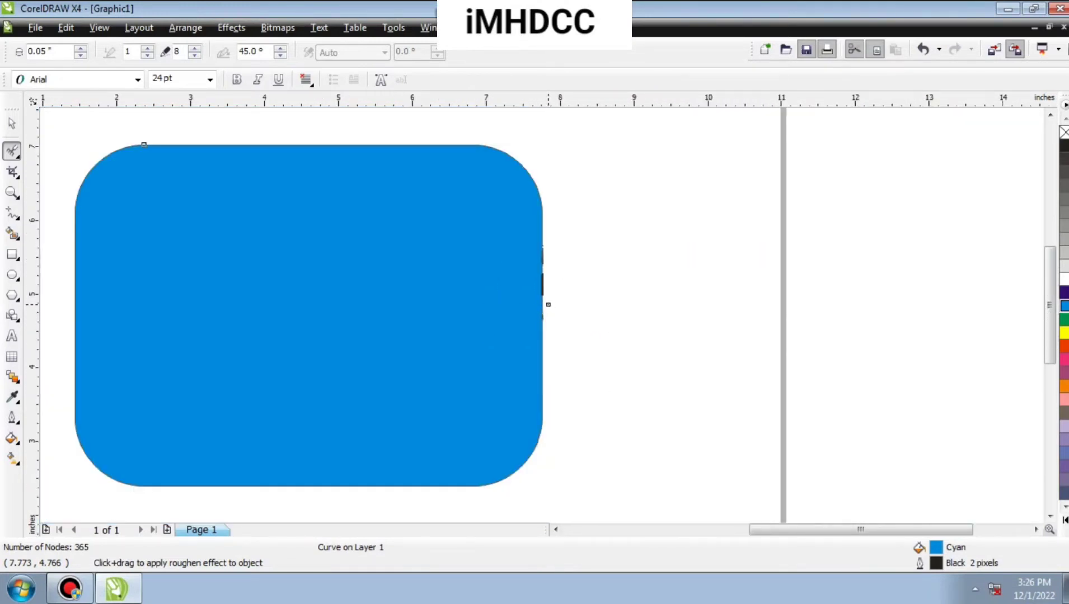
Rotate the rounded rectangle freely with the Free Transform tool to an angle of about 34.4 degrees.
{"action": "left_click", "coordinate": [19, 158]}
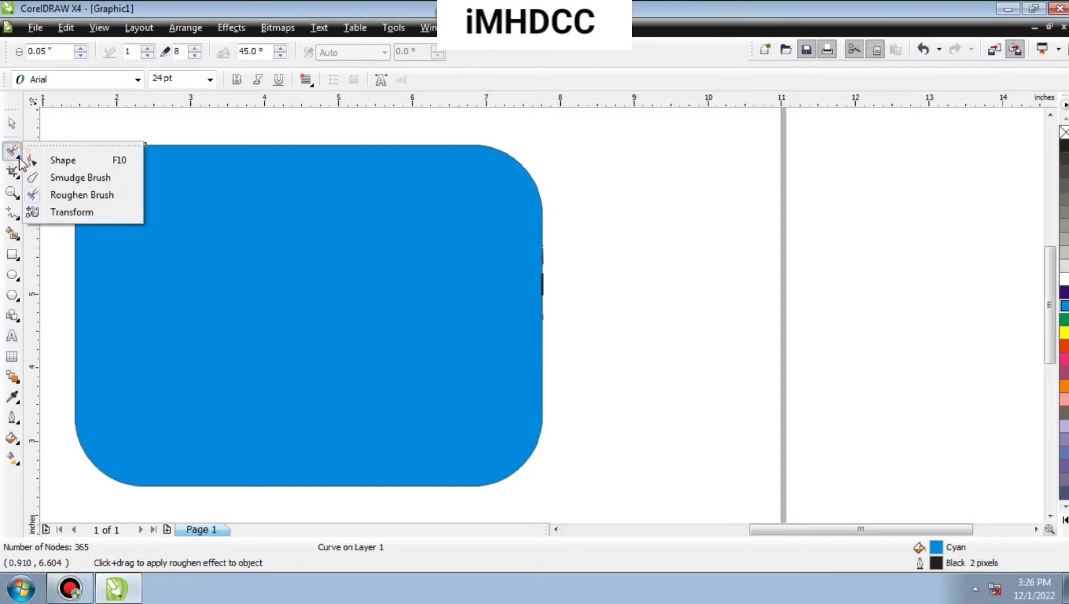
{"action": "left_click", "coordinate": [72, 212]}
{"action": "mouse_move", "coordinate": [597, 258]}
{"action": "left_mouse_down"}
{"action": "mouse_move", "coordinate": [615, 204]}
{"action": "mouse_move", "coordinate": [486, 212]}
{"action": "left_mouse_up"}
{"action": "left_click_drag", "start_coordinate": [425, 257], "coordinate": [404, 289]}
Select both the spiked circle and the rotated rectangle with the Pick tool and delete them.
{"action": "scroll", "coordinate": [456, 285], "scroll_direction": "down", "scroll_amount": 4}
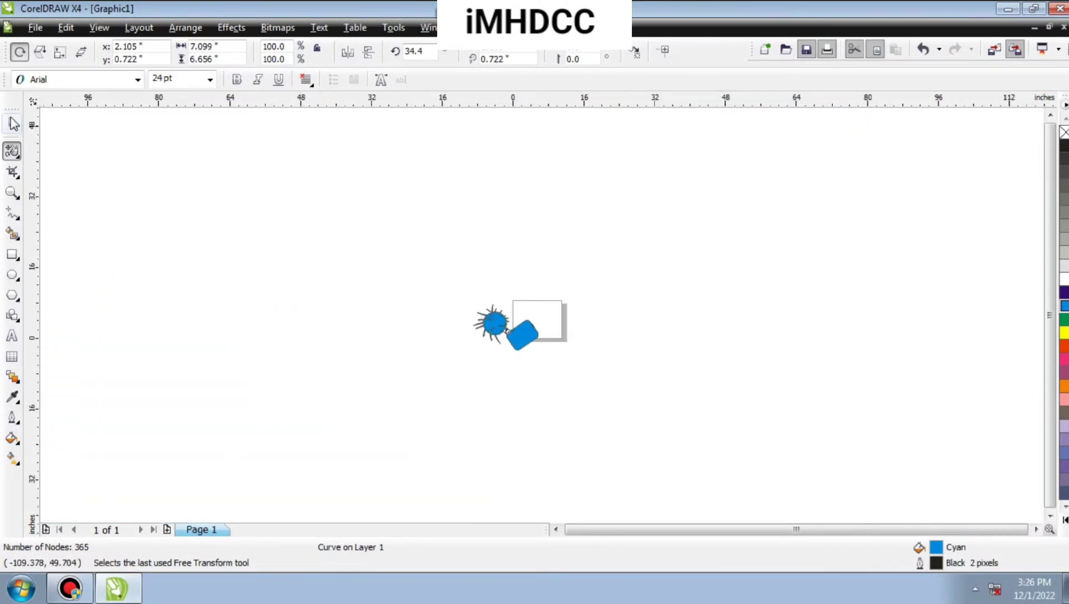
{"action": "left_click", "coordinate": [14, 127]}
{"action": "left_click", "coordinate": [17, 158]}
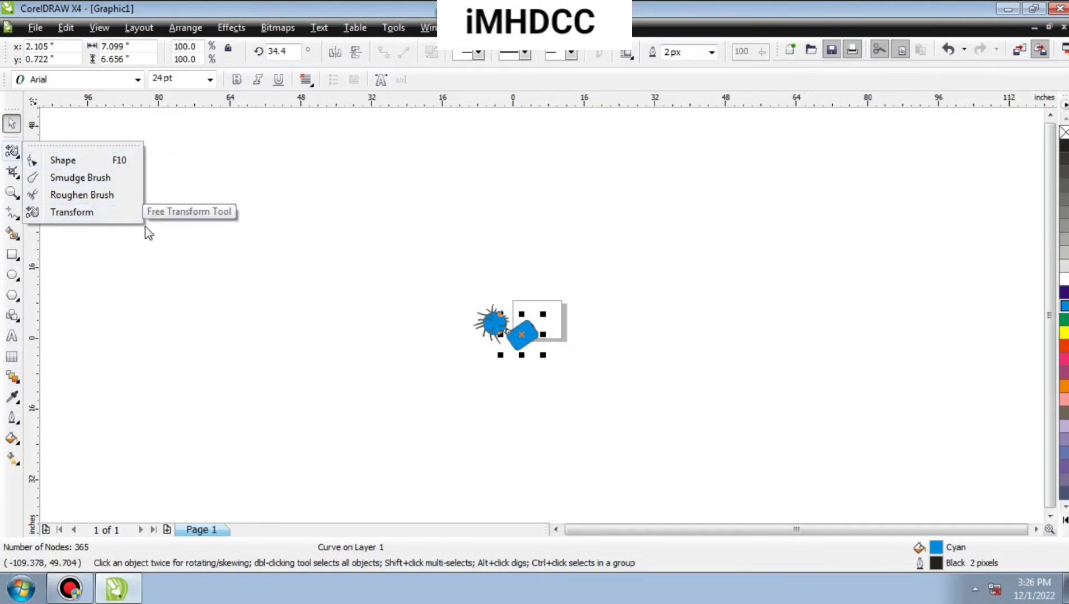
{"action": "left_click", "coordinate": [238, 234]}
{"action": "left_click_drag", "start_coordinate": [386, 241], "coordinate": [663, 414]}
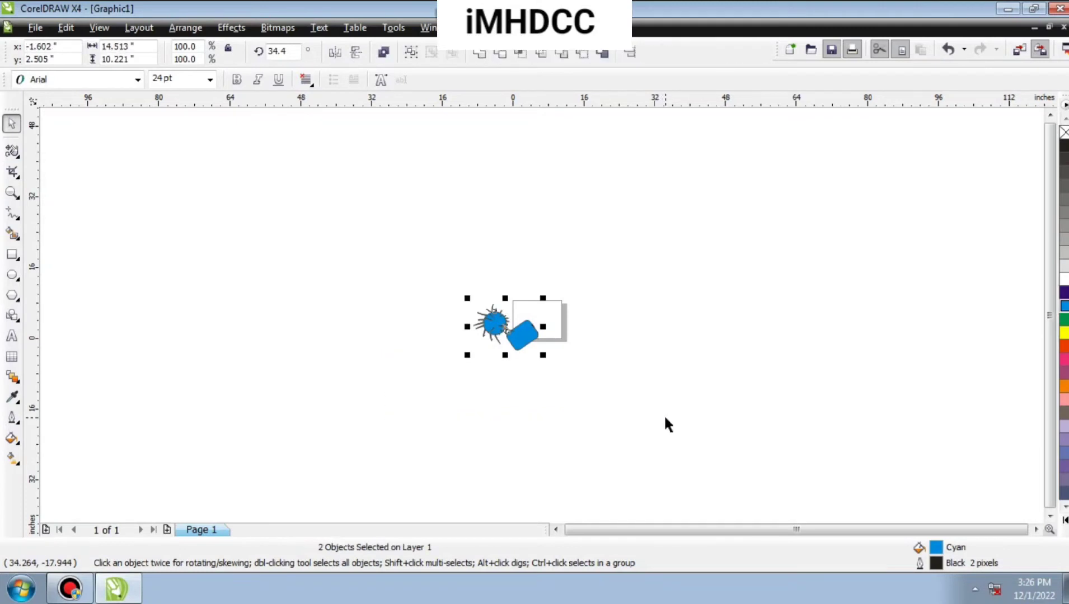
{"action": "key", "text": "Delete"}
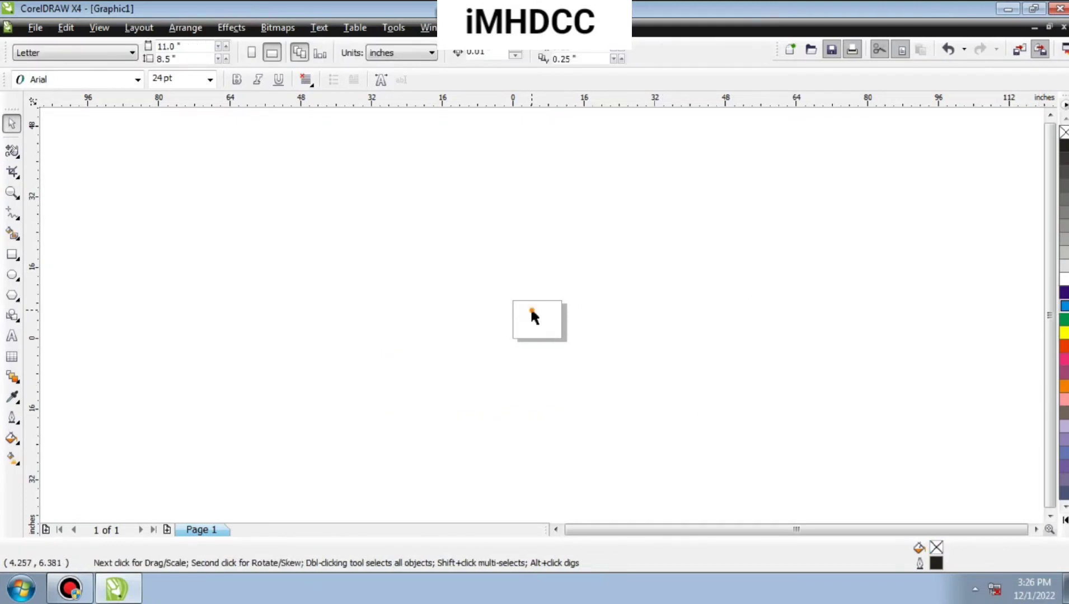
Activate the Hand tool and pan the view around the empty page.
{"action": "left_click", "coordinate": [19, 197]}
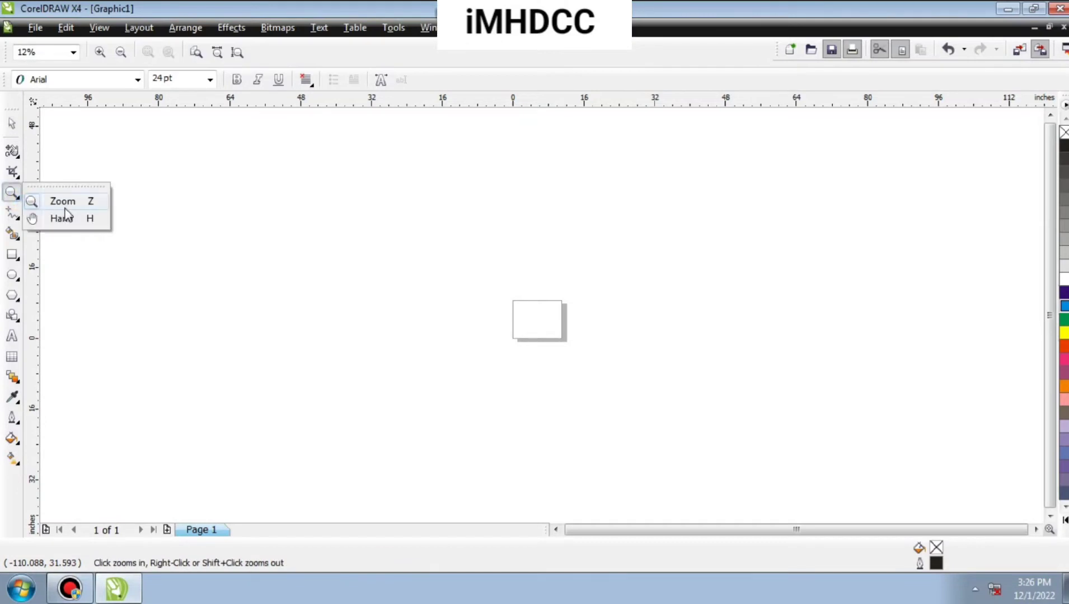
{"action": "left_click", "coordinate": [68, 218]}
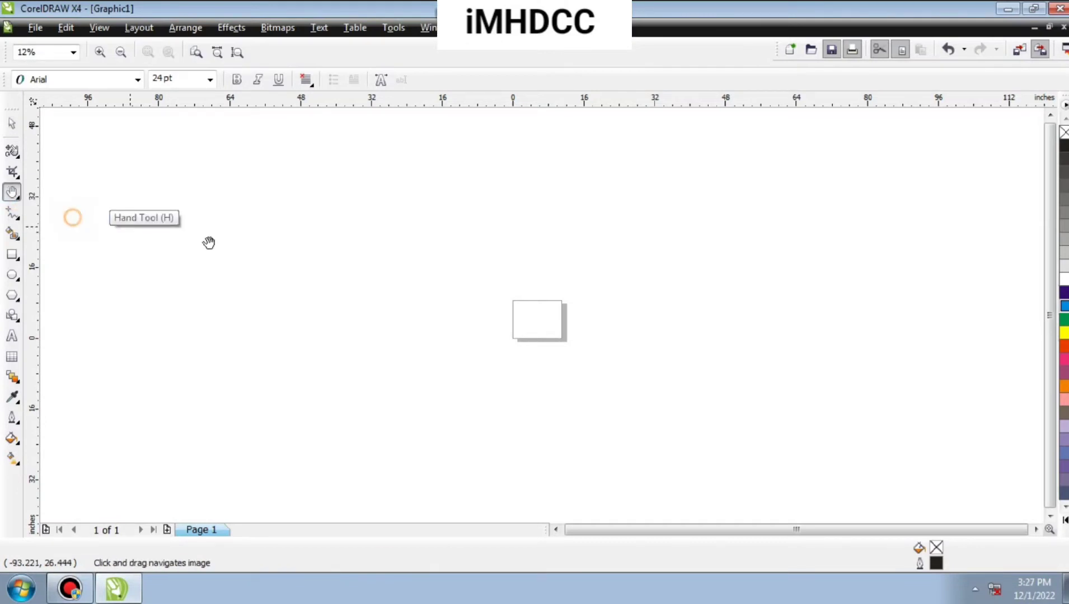
{"action": "scroll", "coordinate": [295, 293], "scroll_direction": "up", "scroll_amount": 1}
{"action": "left_click_drag", "start_coordinate": [588, 315], "coordinate": [191, 246]}
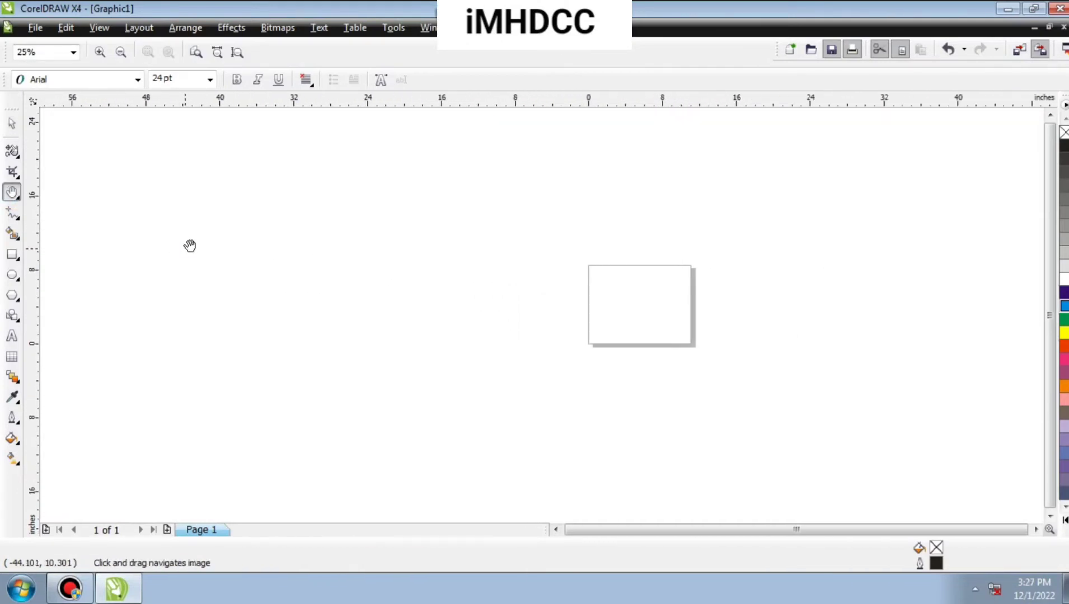
Zoom in to 200% and pan with the Hand tool so the page's upper part fills the view.
{"action": "left_click_drag", "start_coordinate": [579, 271], "coordinate": [348, 267]}
{"action": "scroll", "coordinate": [348, 267], "scroll_direction": "up", "scroll_amount": 1}
{"action": "left_click_drag", "start_coordinate": [715, 370], "coordinate": [403, 276]}
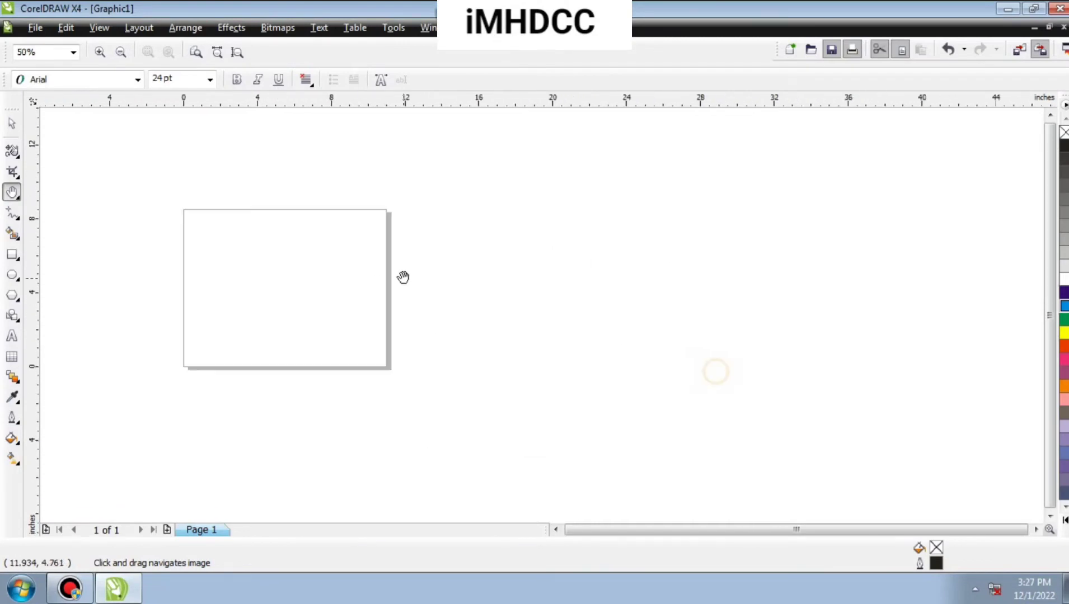
{"action": "scroll", "coordinate": [338, 276], "scroll_direction": "up", "scroll_amount": 2}
{"action": "left_click_drag", "start_coordinate": [655, 306], "coordinate": [791, 361]}
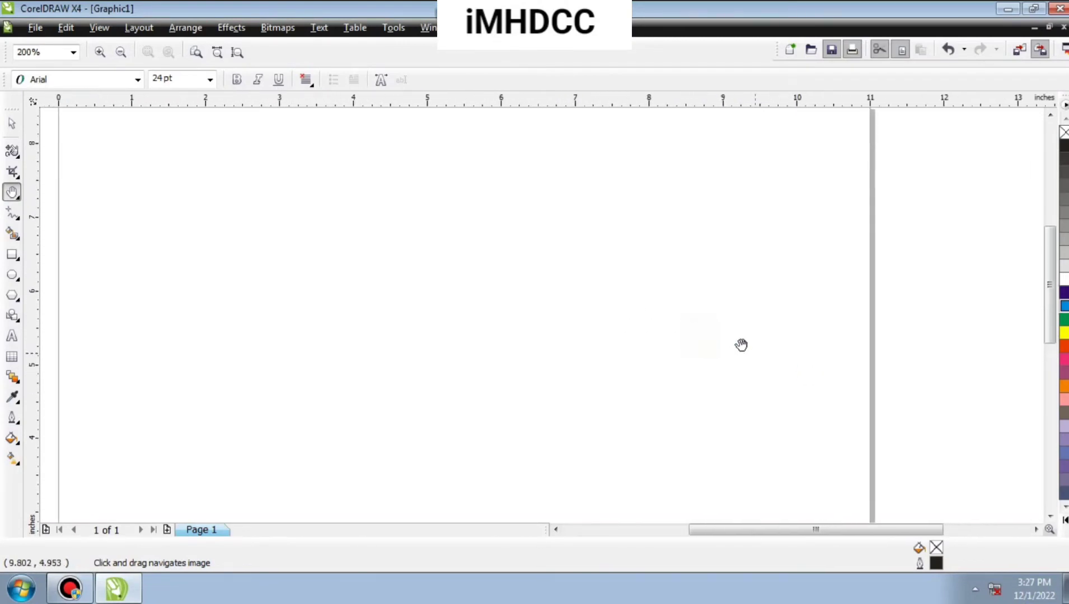
{"action": "left_click_drag", "start_coordinate": [706, 331], "coordinate": [717, 431]}
{"action": "left_click_drag", "start_coordinate": [708, 362], "coordinate": [745, 344]}
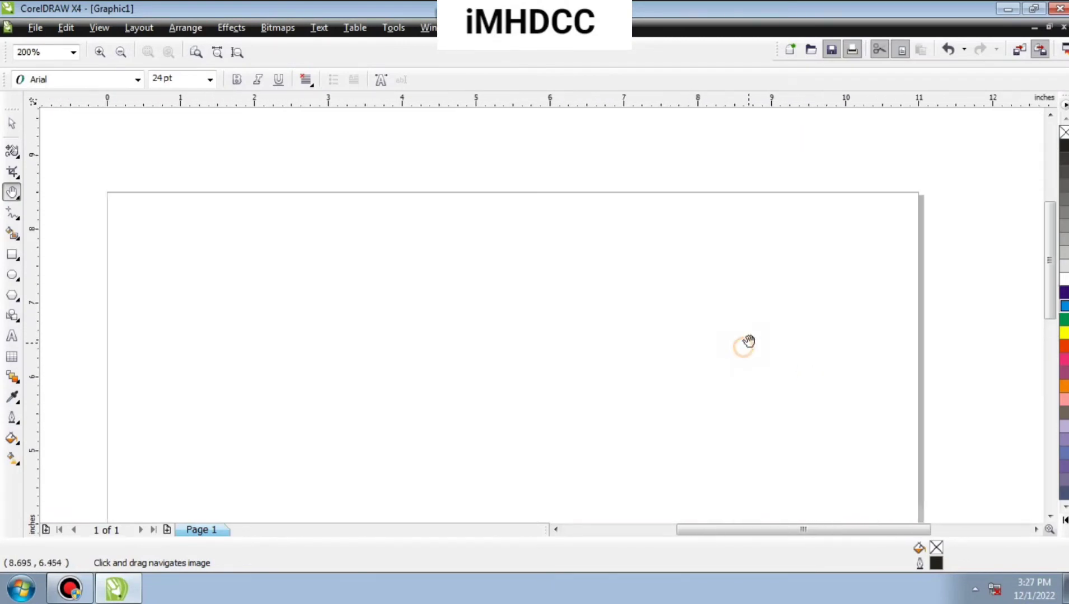
Activate the Crop tool and switch from it to the Knife tool.
{"action": "left_click", "coordinate": [17, 178]}
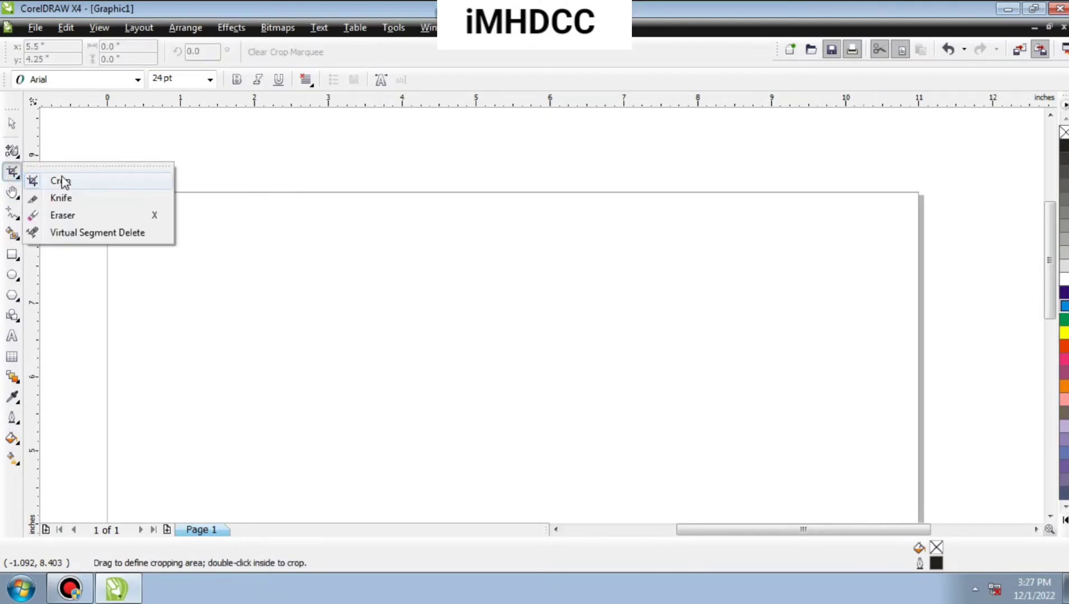
{"action": "left_click", "coordinate": [62, 179]}
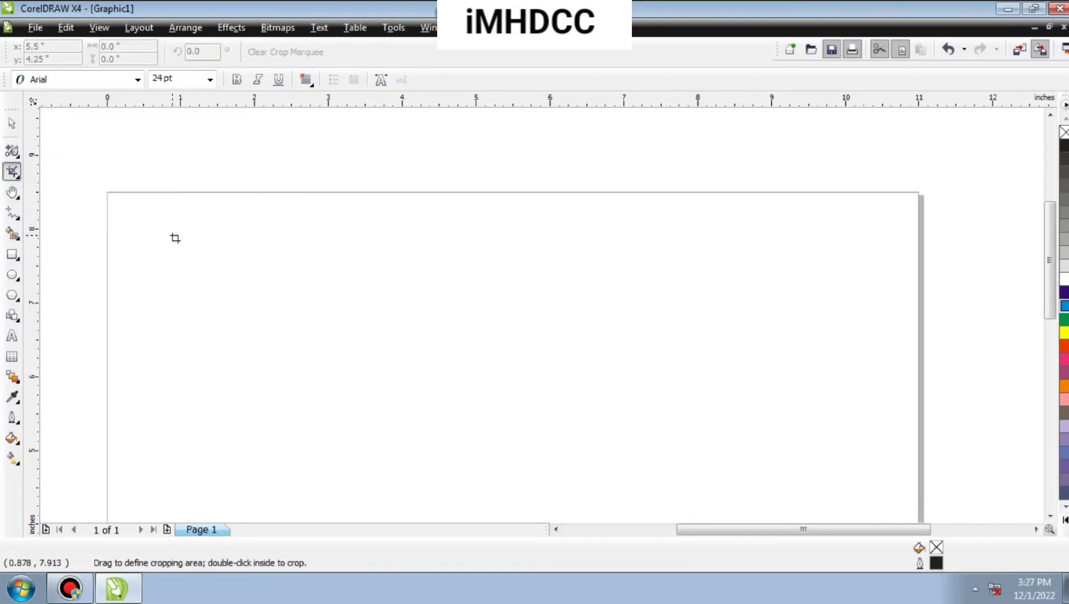
{"action": "left_click", "coordinate": [20, 185]}
{"action": "left_click", "coordinate": [54, 195]}
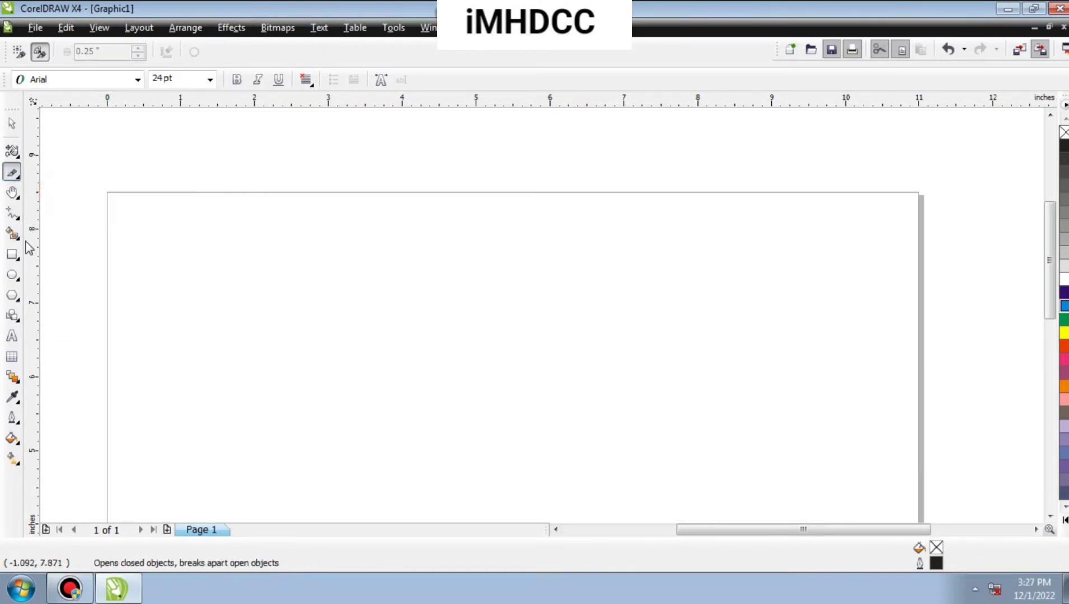
Draw a rectangle about 5.63 by 2.66 inches on the upper half of the page and fill it with Blue.
{"action": "left_click", "coordinate": [14, 255]}
{"action": "left_click_drag", "start_coordinate": [214, 246], "coordinate": [631, 442]}
{"action": "left_click", "coordinate": [1064, 294]}
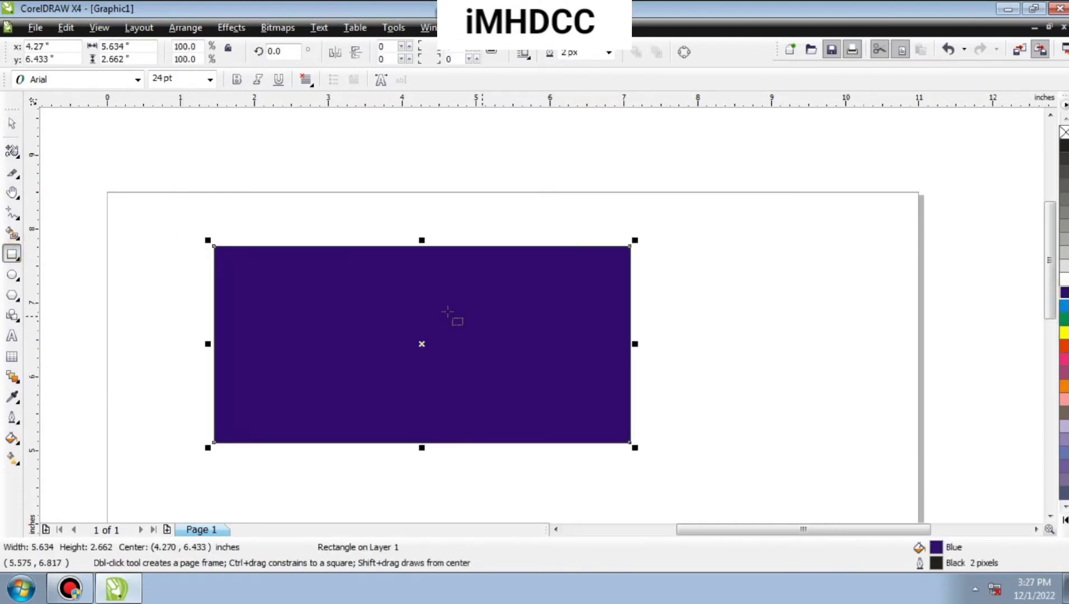
Cut the blue rectangle with the Knife tool along a freehand zigzag from its bottom edge to its upper-right corner.
{"action": "left_click", "coordinate": [12, 172]}
{"action": "mouse_move", "coordinate": [334, 442]}
{"action": "left_mouse_down"}
{"action": "mouse_move", "coordinate": [377, 363]}
{"action": "mouse_move", "coordinate": [400, 391]}
{"action": "mouse_move", "coordinate": [422, 345]}
{"action": "mouse_move", "coordinate": [452, 379]}
{"action": "mouse_move", "coordinate": [488, 319]}
{"action": "mouse_move", "coordinate": [524, 372]}
{"action": "mouse_move", "coordinate": [547, 308]}
{"action": "mouse_move", "coordinate": [566, 319]}
{"action": "mouse_move", "coordinate": [597, 314]}
{"action": "mouse_move", "coordinate": [631, 246]}
{"action": "left_mouse_up"}
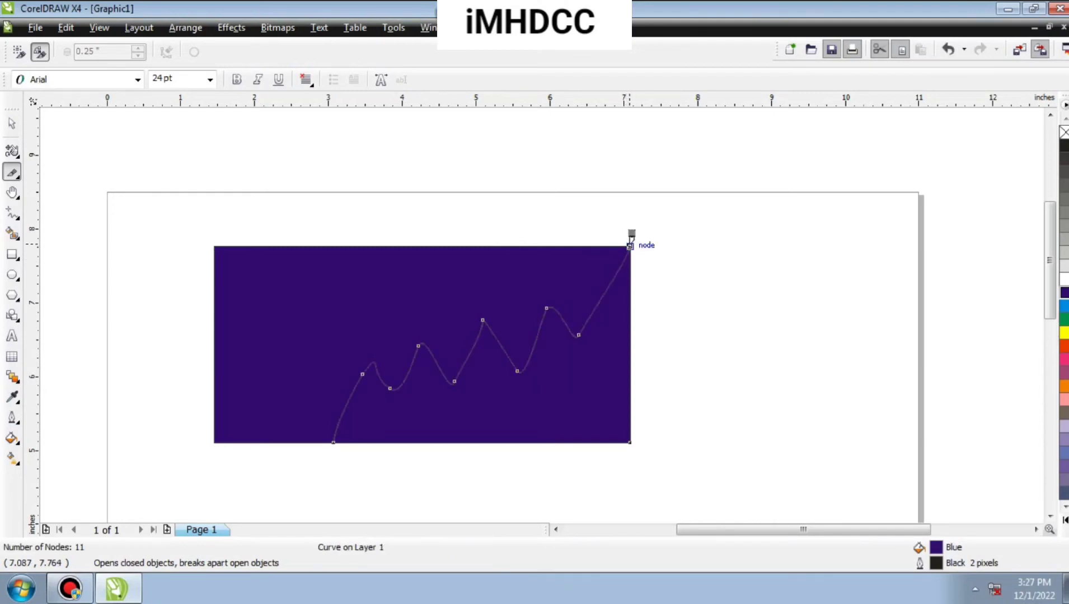
{"action": "left_click", "coordinate": [11, 123]}
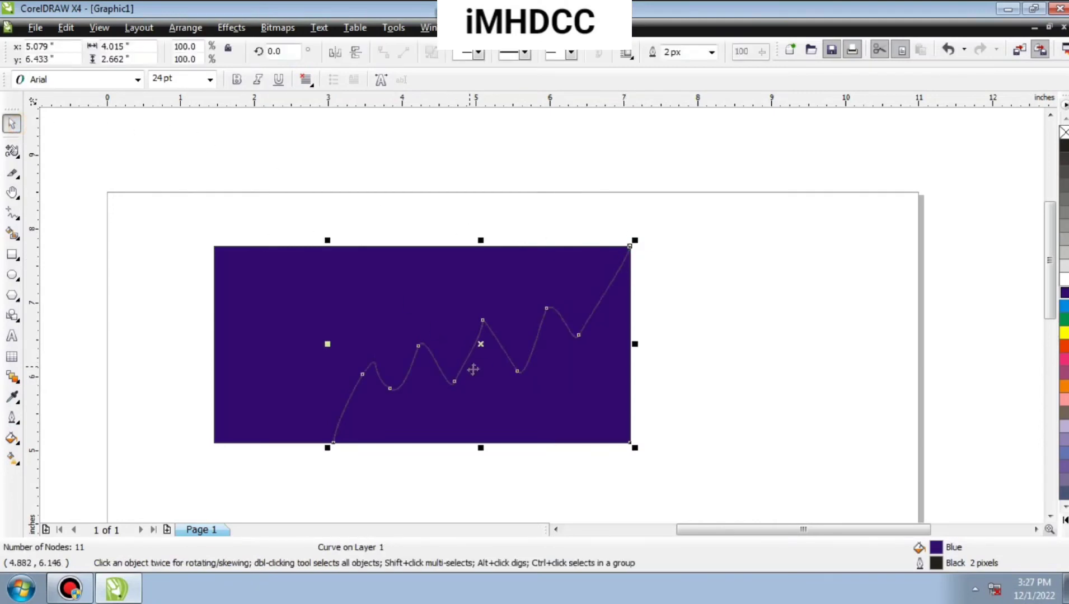
Fill the cut-off lower piece with White and again with Blue, and move it about 3.2 inches right and 0.46 inch up.
{"action": "left_click", "coordinate": [1064, 279]}
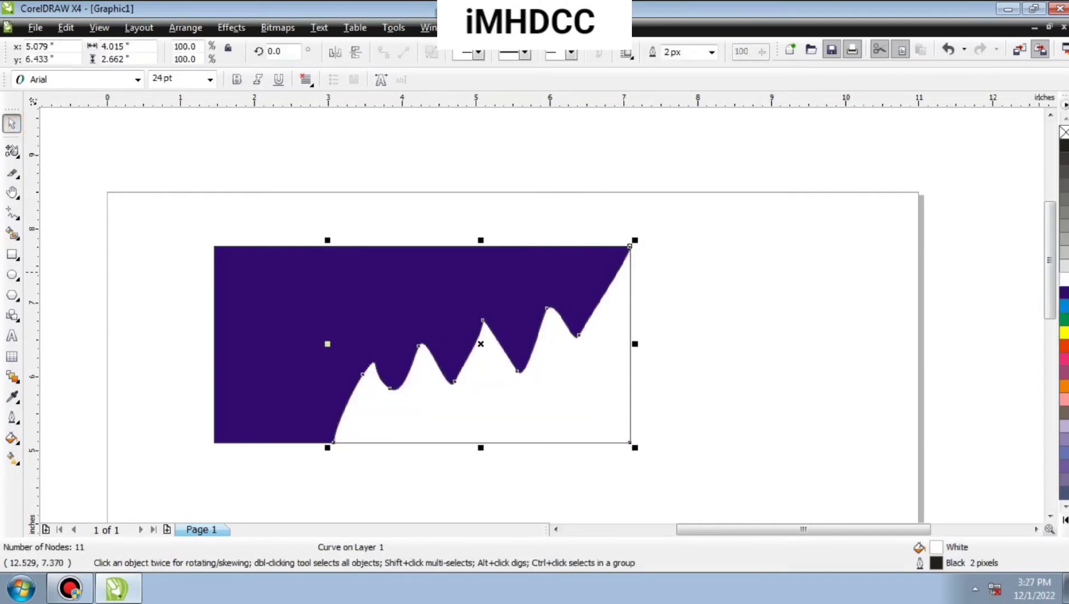
{"action": "left_click", "coordinate": [1064, 293]}
{"action": "left_click_drag", "start_coordinate": [546, 389], "coordinate": [786, 359]}
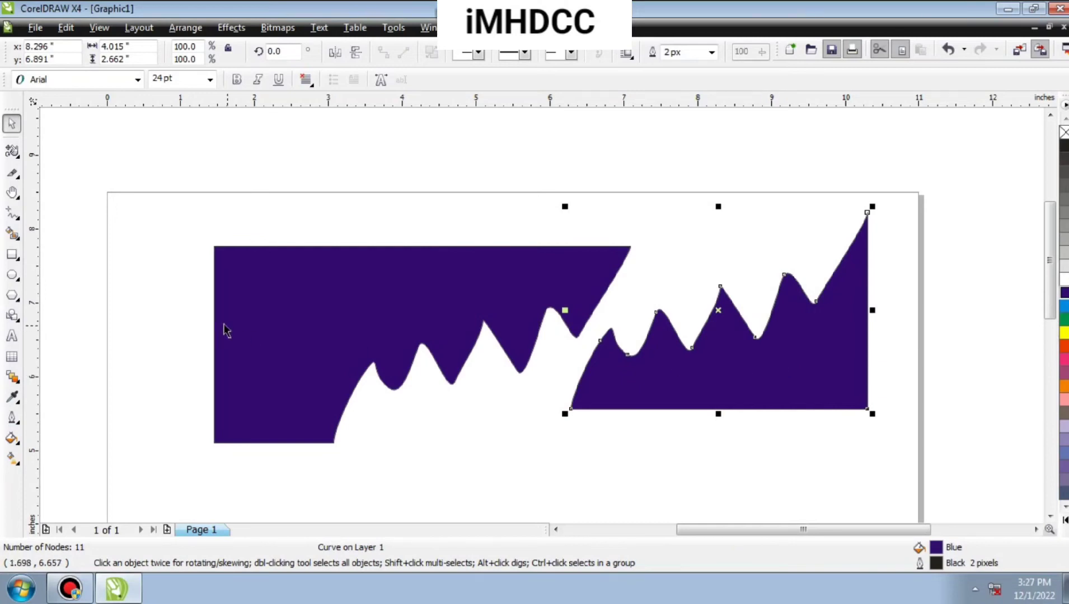
Erase freehand strokes through both blue pieces with the Eraser tool at a 0.25-inch nib width.
{"action": "left_click", "coordinate": [14, 174]}
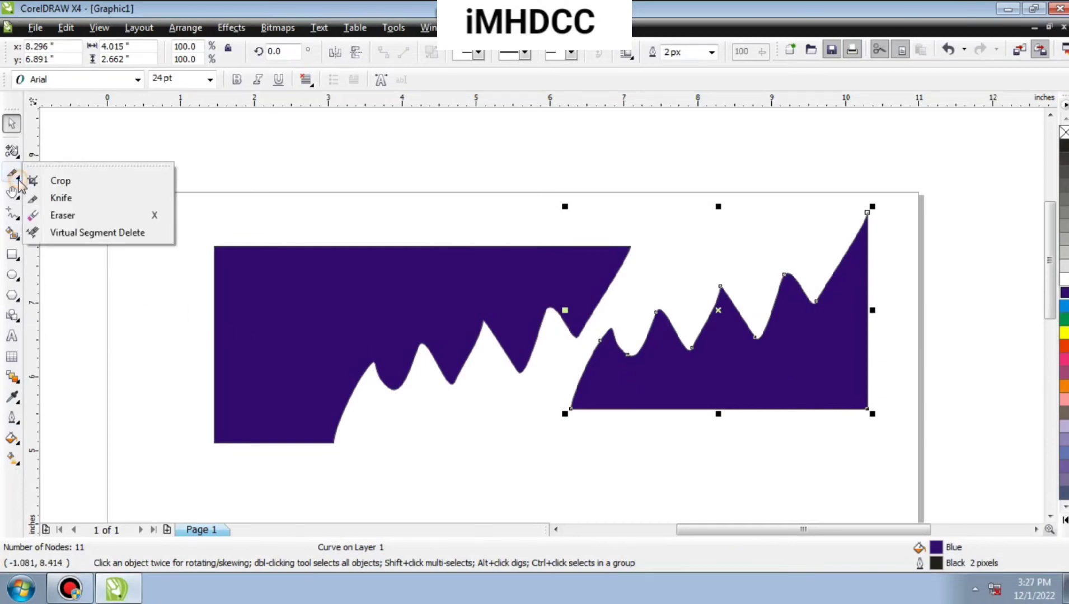
{"action": "left_click", "coordinate": [62, 215]}
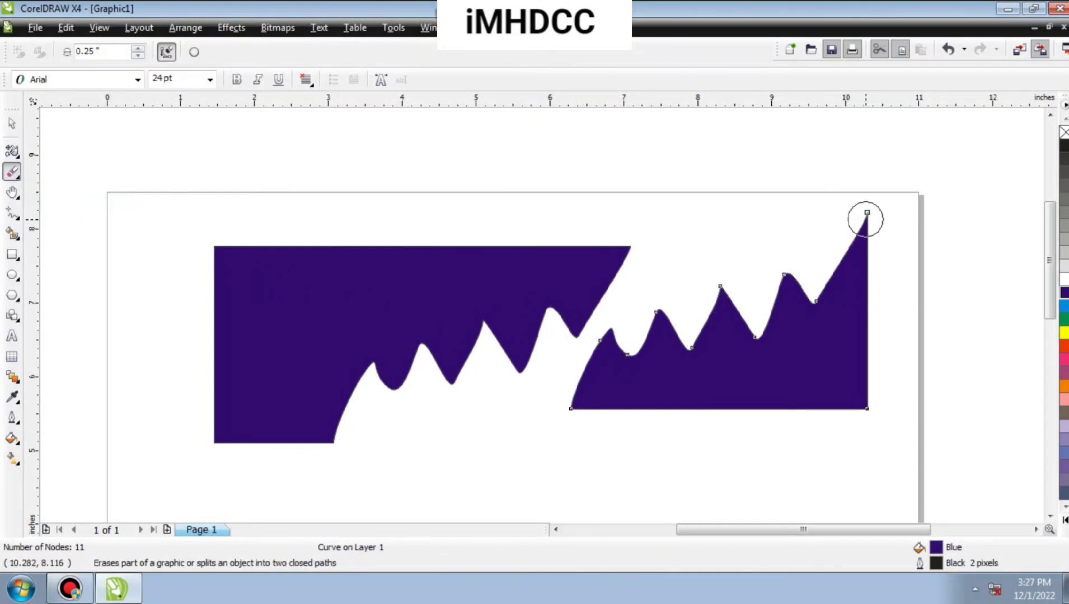
{"action": "mouse_move", "coordinate": [864, 217]}
{"action": "left_mouse_down"}
{"action": "mouse_move", "coordinate": [827, 325]}
{"action": "mouse_move", "coordinate": [777, 337]}
{"action": "mouse_move", "coordinate": [840, 326]}
{"action": "mouse_move", "coordinate": [851, 364]}
{"action": "mouse_move", "coordinate": [679, 366]}
{"action": "mouse_move", "coordinate": [792, 397]}
{"action": "left_mouse_up"}
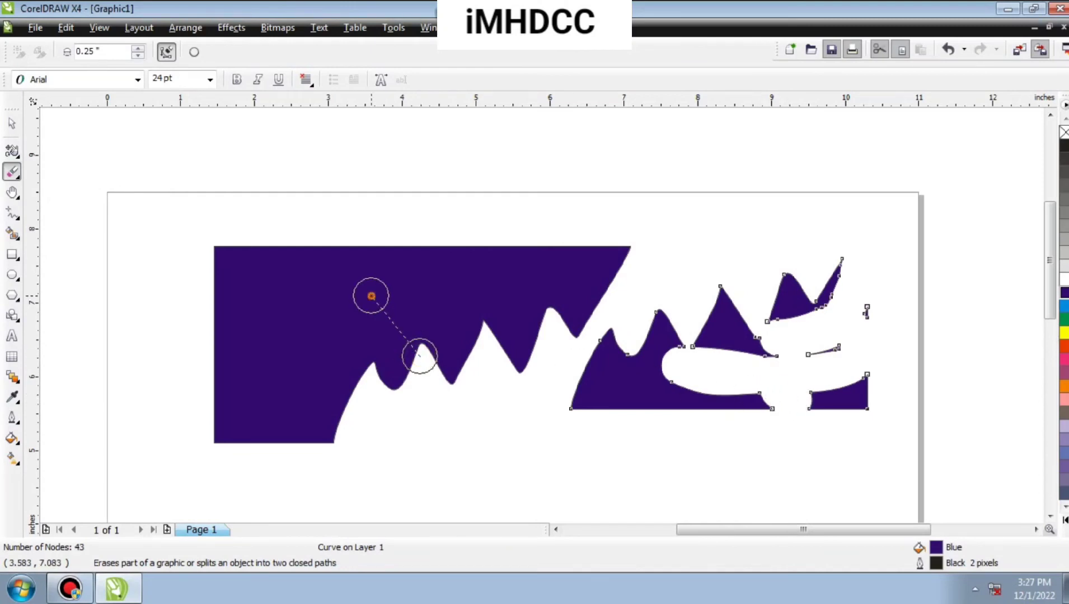
{"action": "left_click", "coordinate": [456, 280]}
{"action": "mouse_move", "coordinate": [451, 268]}
{"action": "left_mouse_down"}
{"action": "mouse_move", "coordinate": [350, 306]}
{"action": "mouse_move", "coordinate": [248, 326]}
{"action": "mouse_move", "coordinate": [278, 367]}
{"action": "left_mouse_up"}
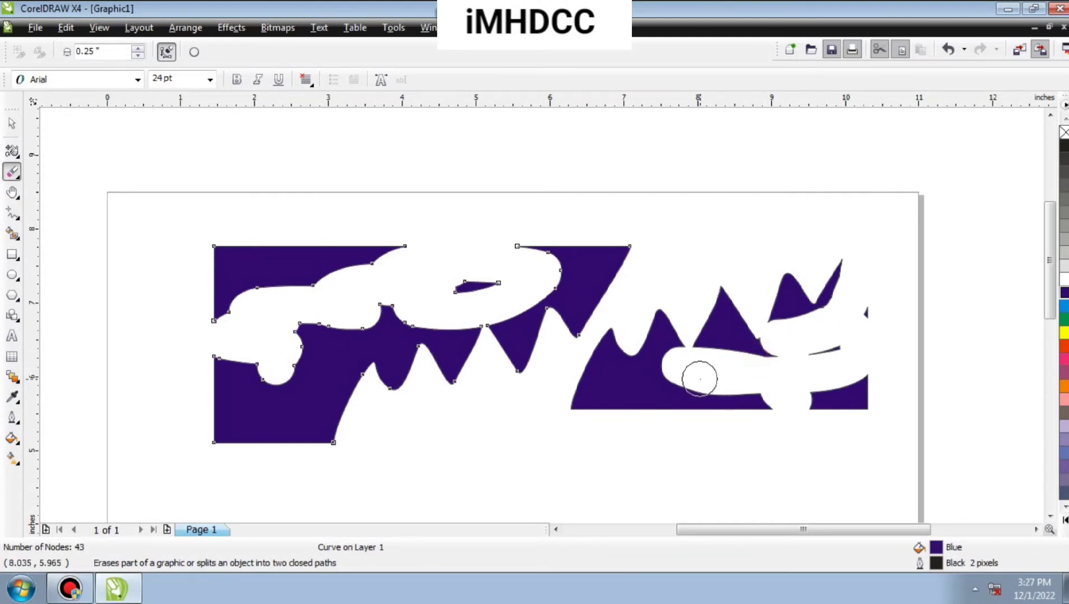
{"action": "mouse_move", "coordinate": [648, 374]}
{"action": "left_mouse_down"}
{"action": "mouse_move", "coordinate": [692, 267]}
{"action": "mouse_move", "coordinate": [703, 330]}
{"action": "mouse_move", "coordinate": [792, 334]}
{"action": "mouse_move", "coordinate": [795, 282]}
{"action": "mouse_move", "coordinate": [818, 297]}
{"action": "mouse_move", "coordinate": [776, 343]}
{"action": "left_mouse_up"}
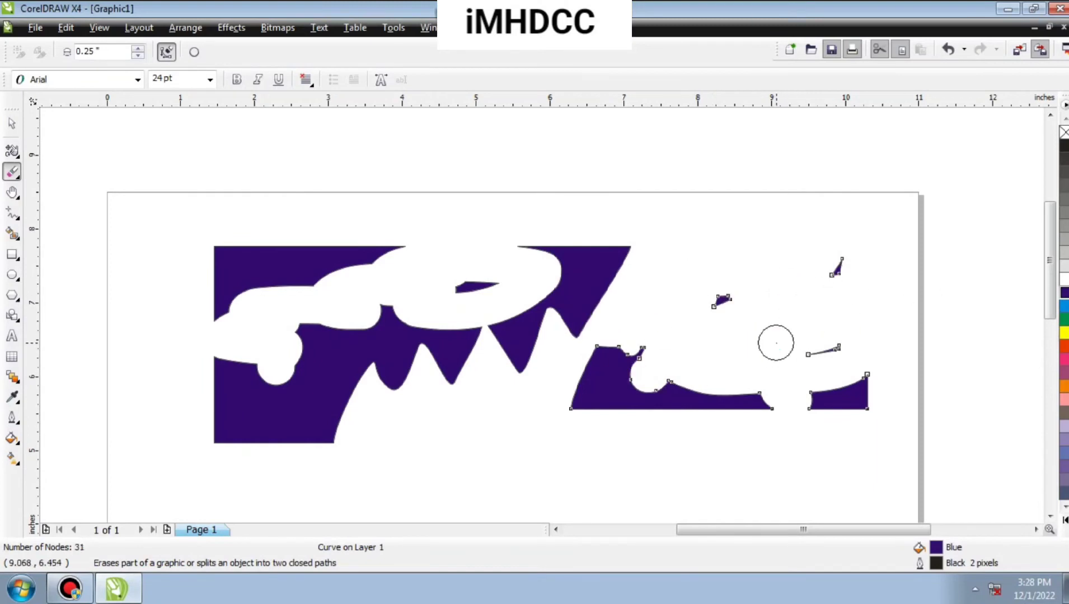
Delete the remains of both erased blue pieces to clear the page.
{"action": "key", "text": "F10"}
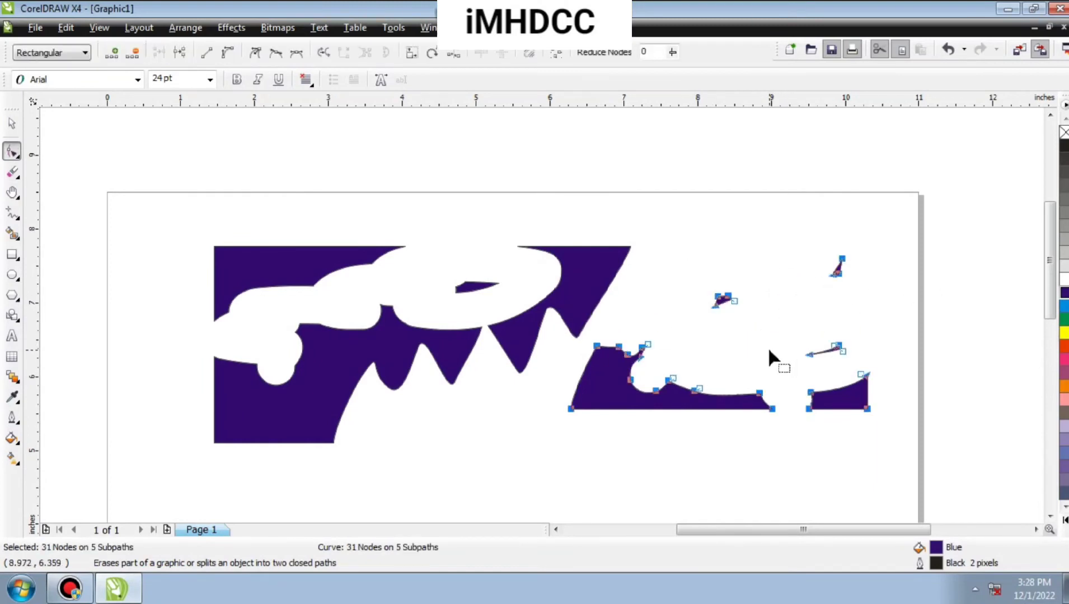
{"action": "key", "text": "Delete"}
{"action": "left_click", "coordinate": [12, 123]}
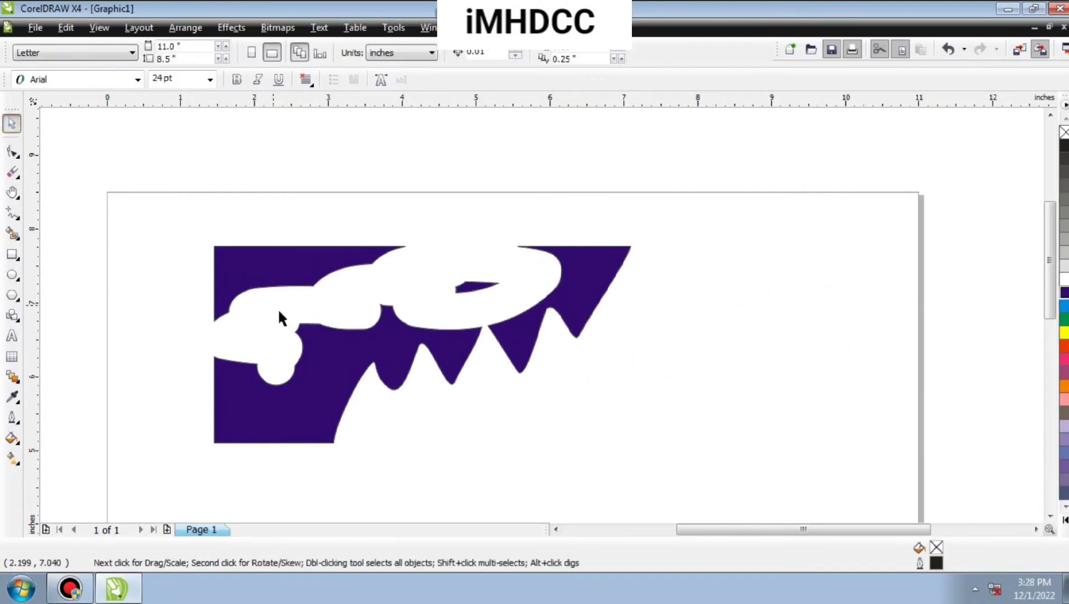
{"action": "left_click", "coordinate": [277, 276]}
{"action": "key", "text": "Delete"}
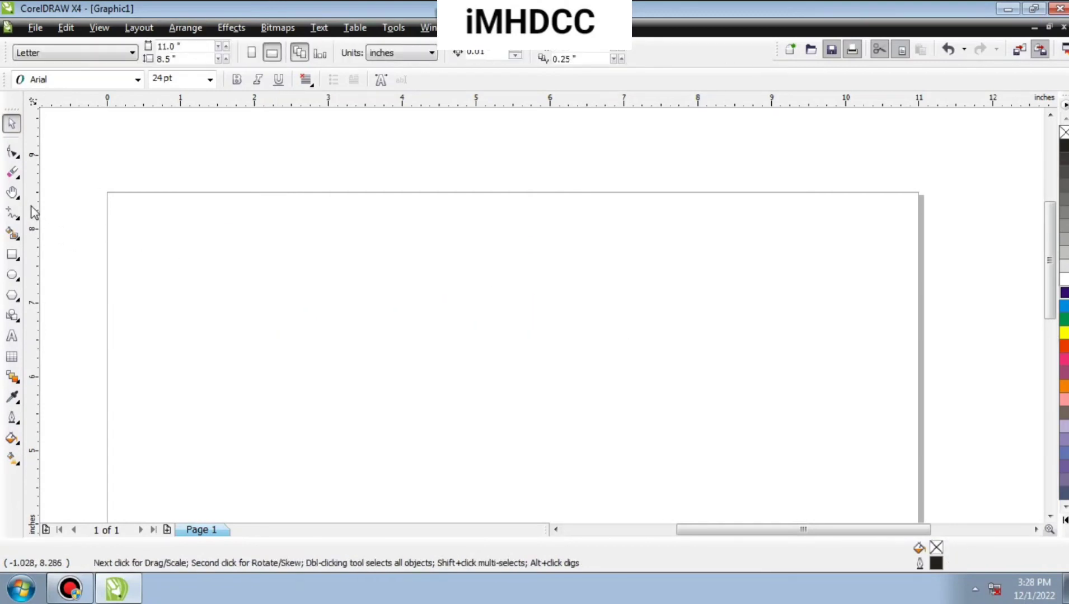
Draw a rectangle about 5.08 by 2.05 inches on the upper half of the page and fill it with Cyan.
{"action": "left_click", "coordinate": [11, 255]}
{"action": "left_click_drag", "start_coordinate": [316, 241], "coordinate": [691, 393]}
{"action": "left_click", "coordinate": [1064, 306]}
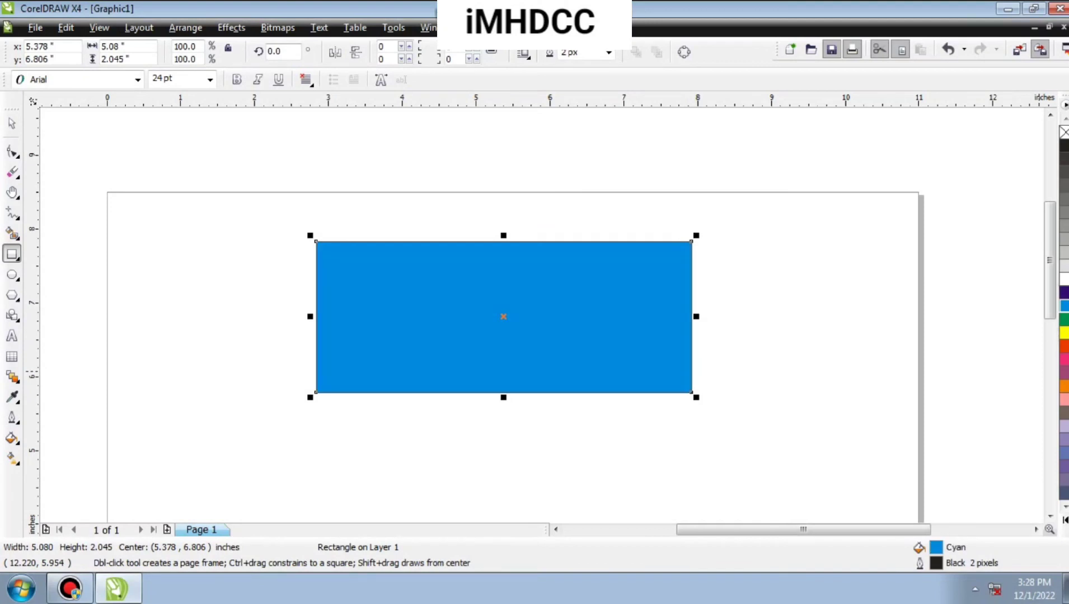
Remove the cyan rectangle by marqueeing over it with the Virtual Segment Delete tool.
{"action": "left_click", "coordinate": [14, 173]}
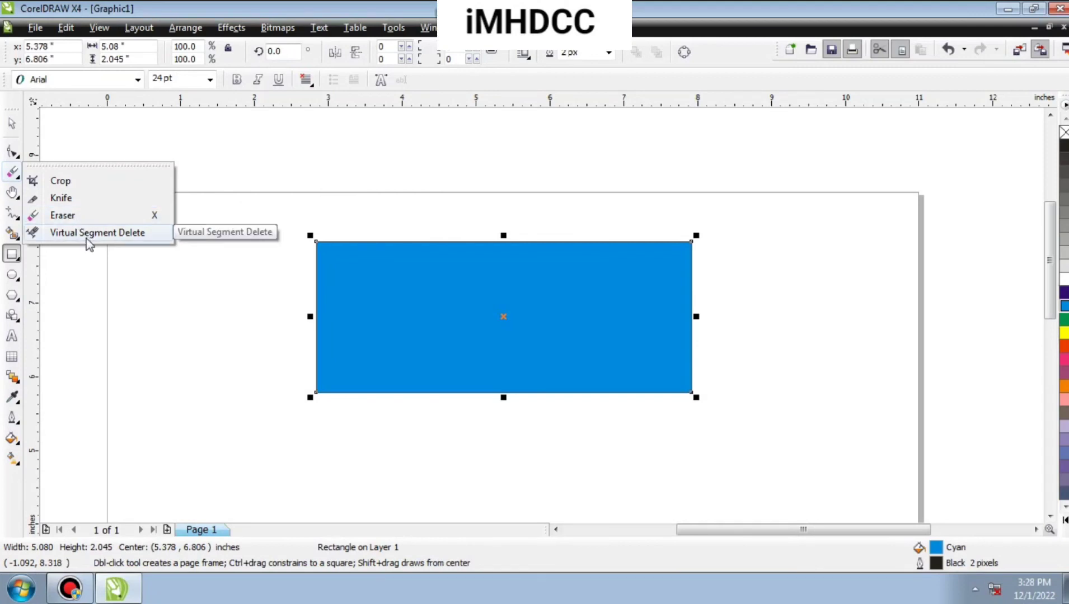
{"action": "left_click", "coordinate": [89, 234]}
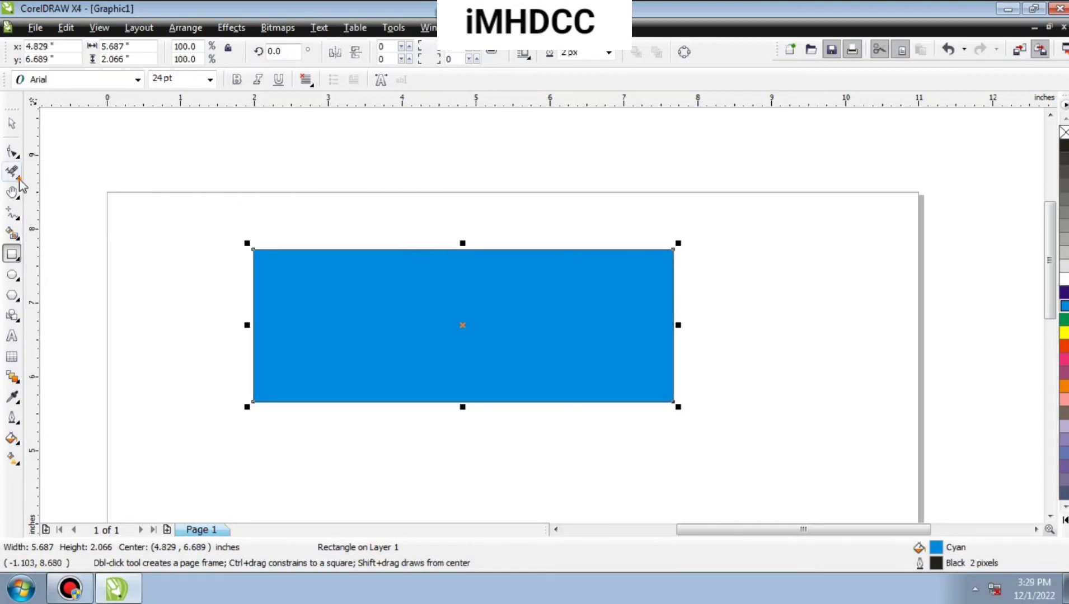
{"action": "left_click", "coordinate": [19, 177]}
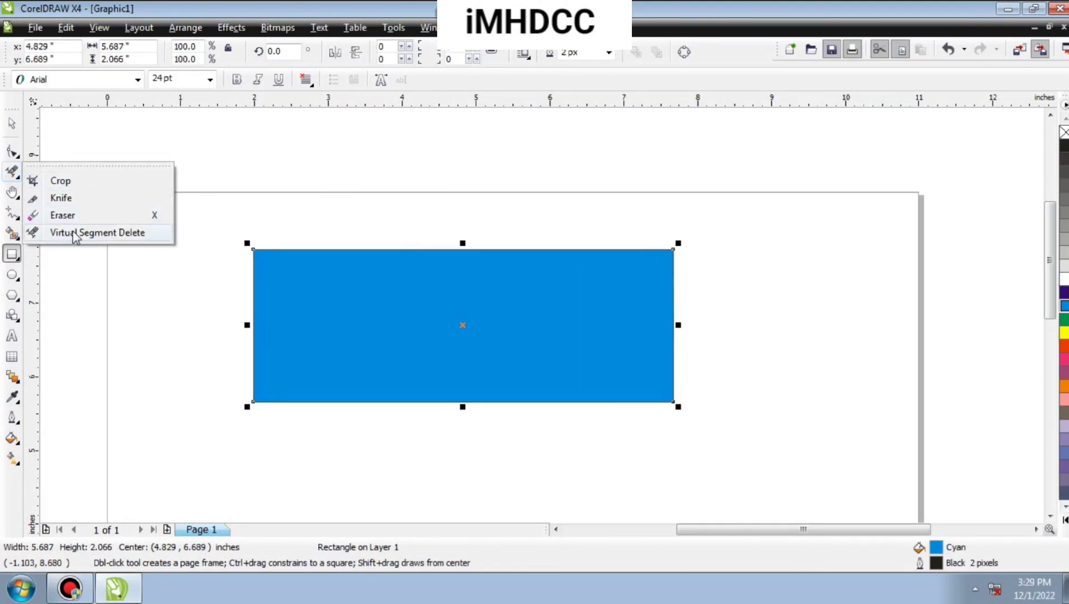
{"action": "left_click", "coordinate": [132, 237]}
{"action": "left_click_drag", "start_coordinate": [217, 239], "coordinate": [493, 358]}
Draw nine unfilled ellipses of various sizes scattered across the page.
{"action": "left_click", "coordinate": [12, 274]}
{"action": "left_click_drag", "start_coordinate": [209, 258], "coordinate": [308, 315]}
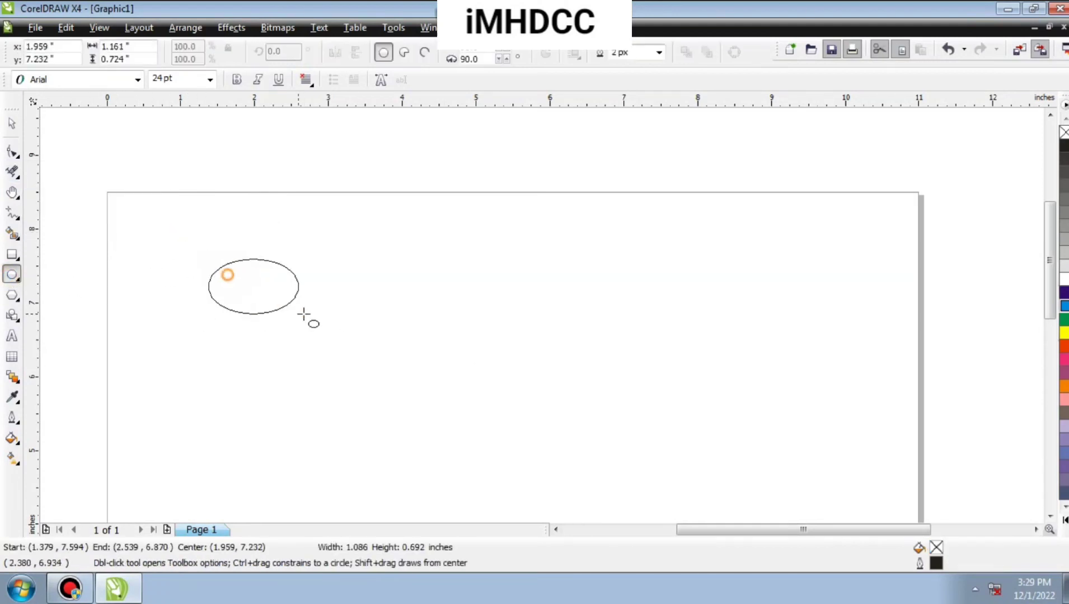
{"action": "left_click_drag", "start_coordinate": [377, 303], "coordinate": [466, 348]}
{"action": "left_click_drag", "start_coordinate": [547, 314], "coordinate": [606, 347]}
{"action": "left_click_drag", "start_coordinate": [735, 344], "coordinate": [753, 361]}
{"action": "left_click_drag", "start_coordinate": [848, 383], "coordinate": [870, 401]}
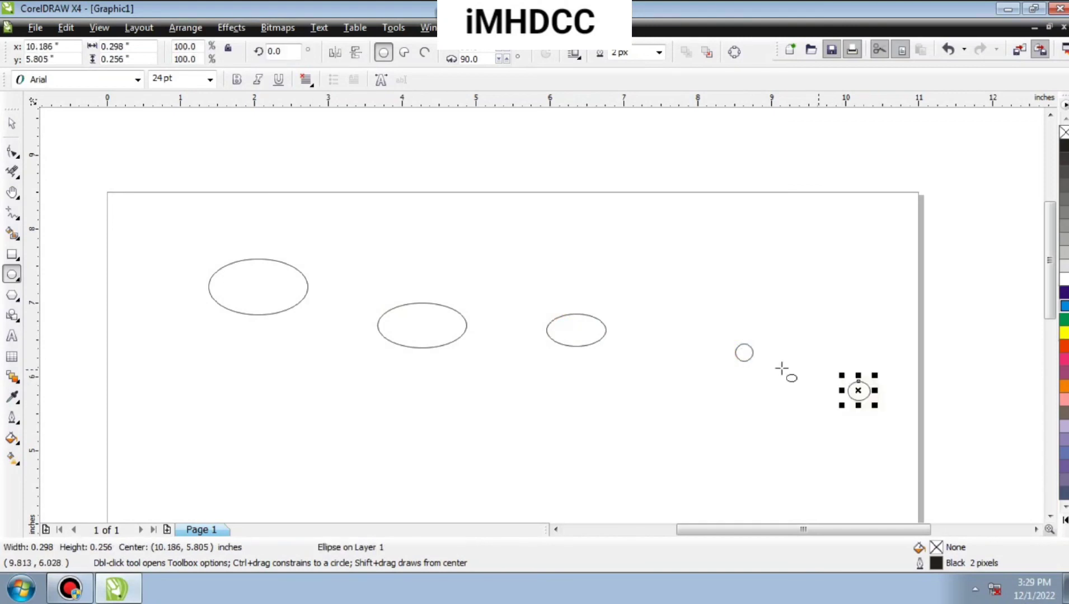
{"action": "left_click_drag", "start_coordinate": [689, 286], "coordinate": [730, 311]}
{"action": "left_click_drag", "start_coordinate": [833, 271], "coordinate": [873, 325]}
{"action": "mouse_move", "coordinate": [596, 437]}
{"action": "left_mouse_down"}
{"action": "mouse_move", "coordinate": [685, 488]}
{"action": "mouse_move", "coordinate": [668, 488]}
{"action": "left_mouse_up"}
{"action": "left_click_drag", "start_coordinate": [268, 415], "coordinate": [362, 451]}
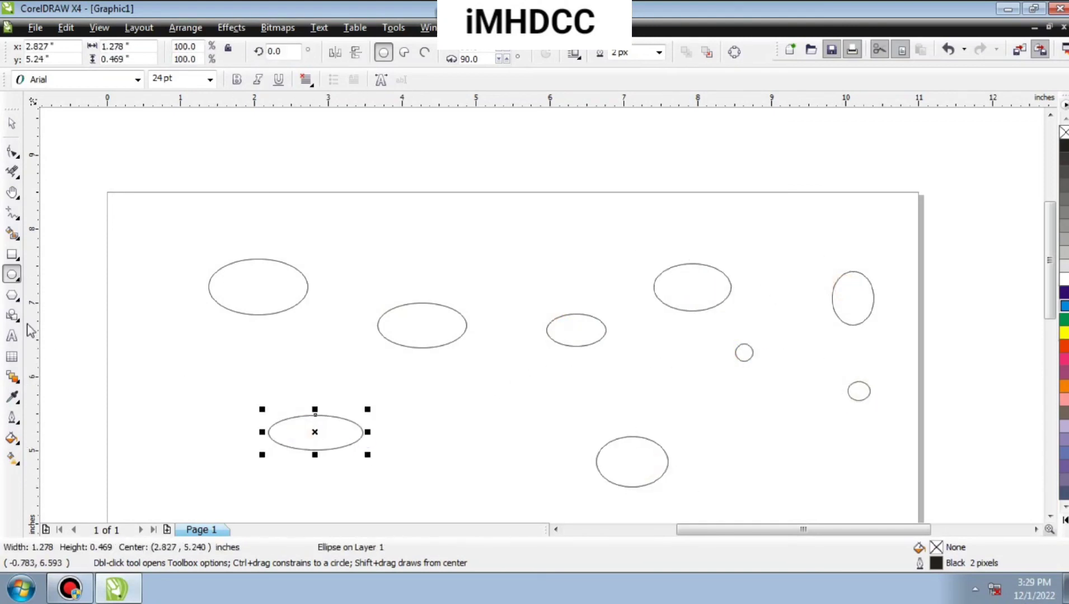
Remove all nine ellipses with the Virtual Segment Delete tool by marqueeing around them.
{"action": "left_click", "coordinate": [12, 171]}
{"action": "left_click_drag", "start_coordinate": [191, 231], "coordinate": [341, 349]}
{"action": "left_click_drag", "start_coordinate": [371, 293], "coordinate": [442, 336]}
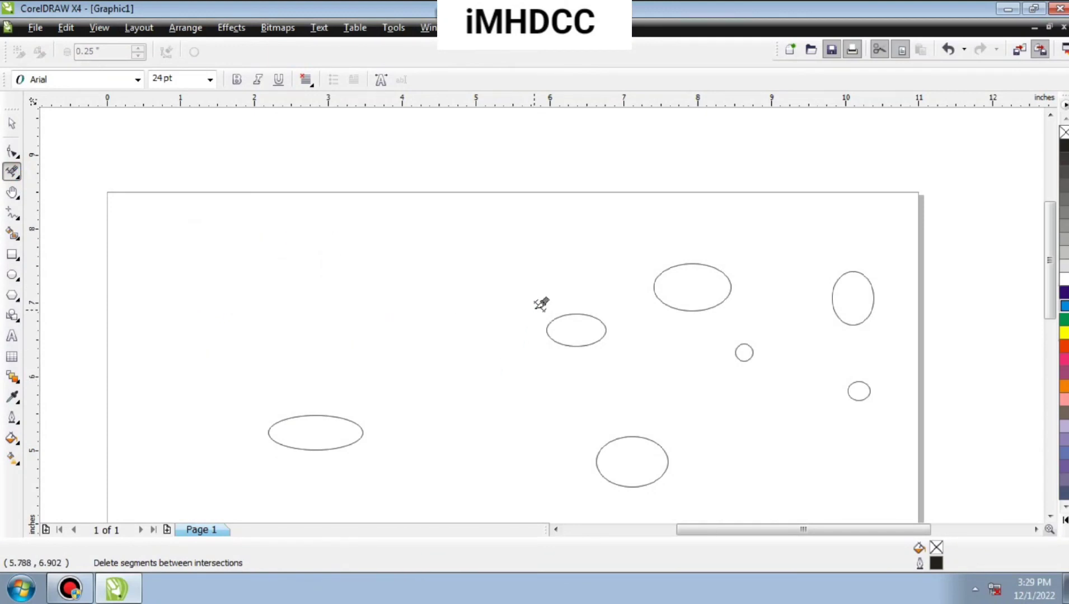
{"action": "left_click_drag", "start_coordinate": [560, 322], "coordinate": [601, 344]}
{"action": "left_click_drag", "start_coordinate": [684, 291], "coordinate": [765, 342]}
{"action": "left_click_drag", "start_coordinate": [731, 374], "coordinate": [801, 396]}
{"action": "left_click_drag", "start_coordinate": [731, 337], "coordinate": [790, 395]}
{"action": "left_click", "coordinate": [898, 337]}
{"action": "left_click_drag", "start_coordinate": [795, 231], "coordinate": [911, 365]}
{"action": "left_click_drag", "start_coordinate": [740, 369], "coordinate": [882, 439]}
{"action": "left_click", "coordinate": [575, 325]}
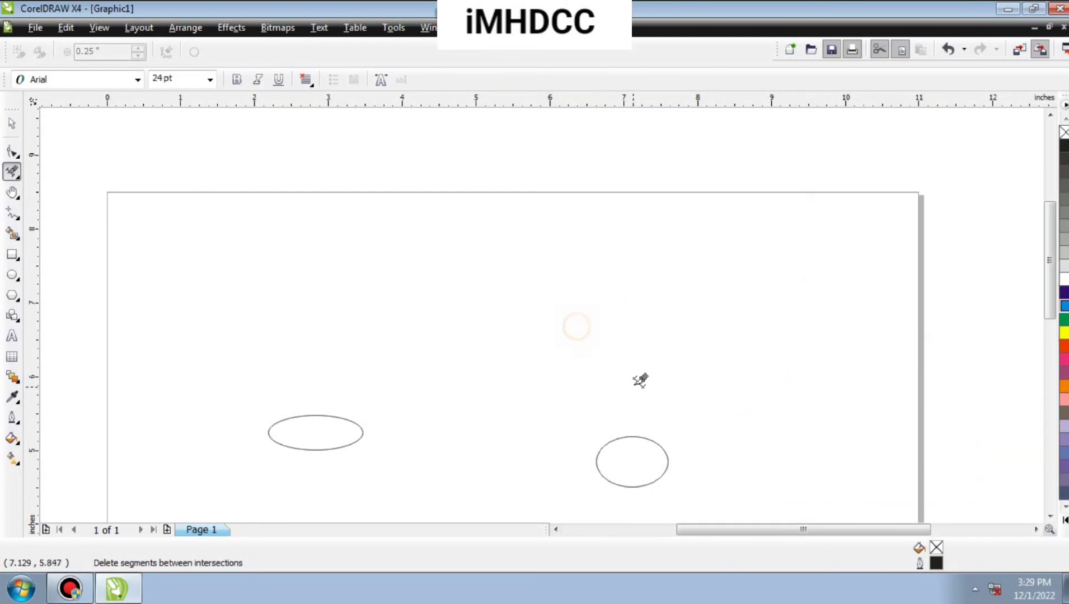
{"action": "left_click_drag", "start_coordinate": [711, 348], "coordinate": [920, 495]}
{"action": "left_click_drag", "start_coordinate": [327, 375], "coordinate": [829, 539]}
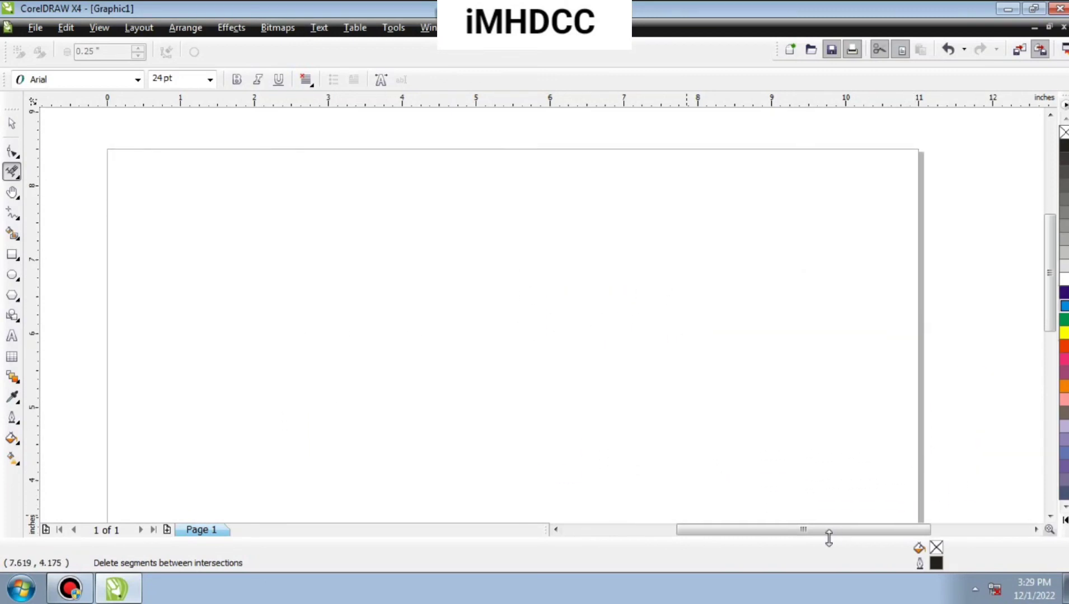
Activate the Zoom tool in place of the Hand tool.
{"action": "left_click", "coordinate": [13, 194]}
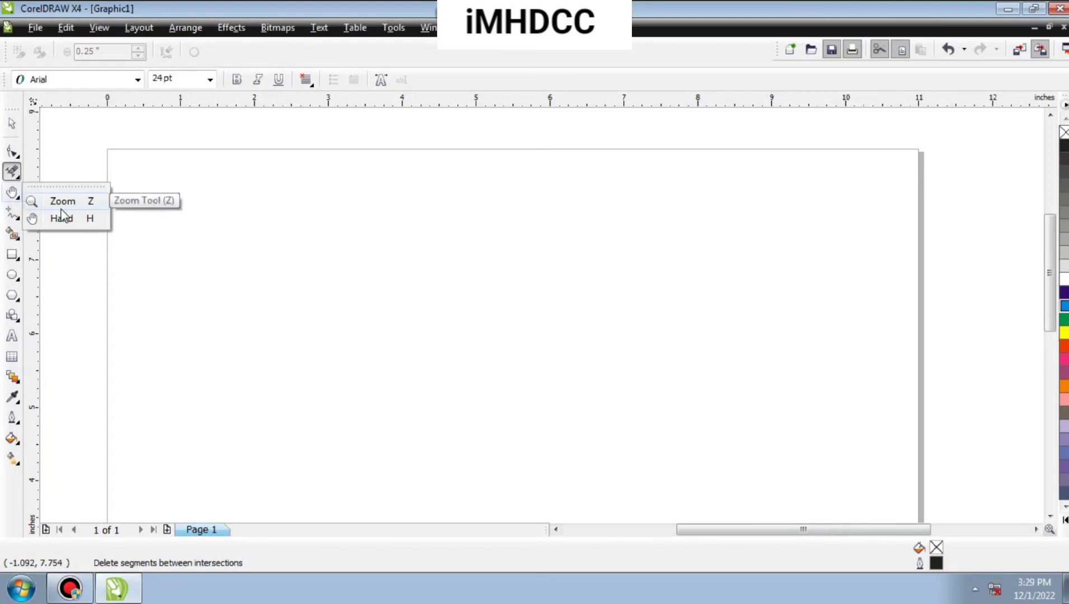
{"action": "left_click", "coordinate": [62, 202]}
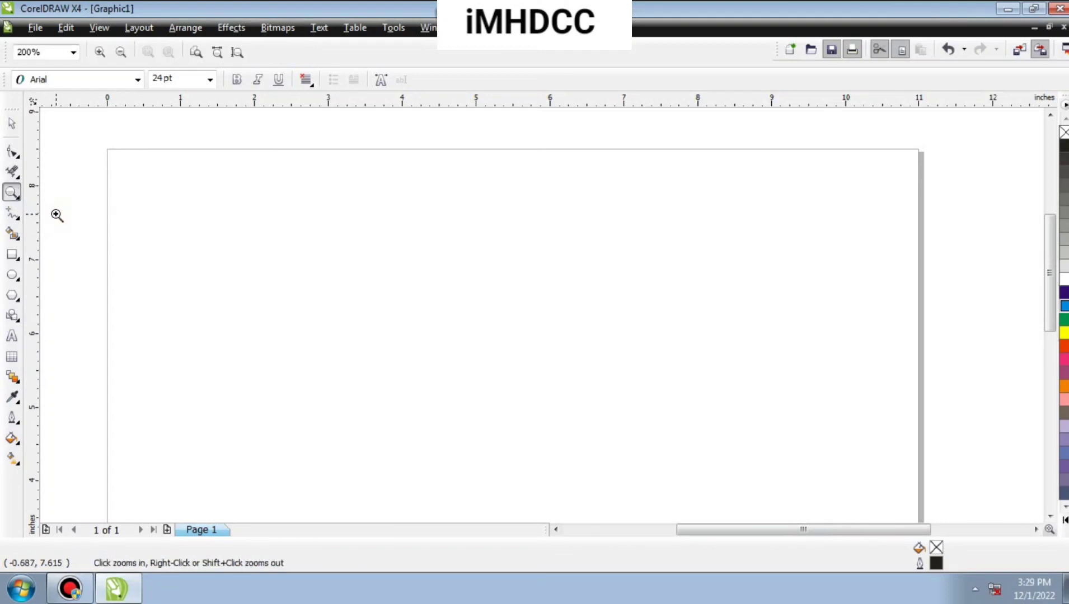
{"action": "left_click", "coordinate": [21, 198]}
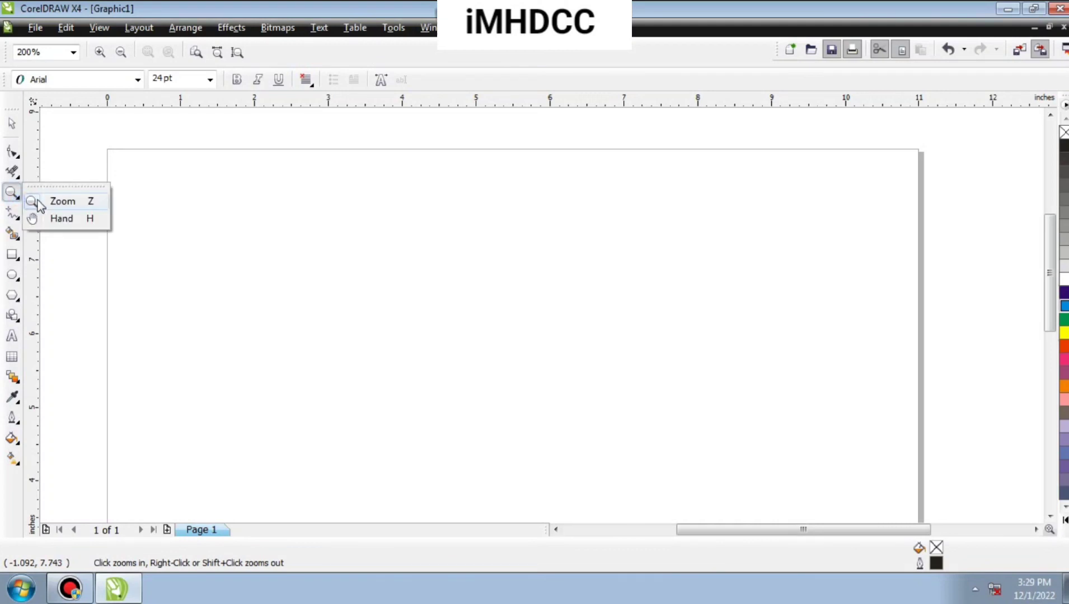
{"action": "left_click", "coordinate": [38, 203]}
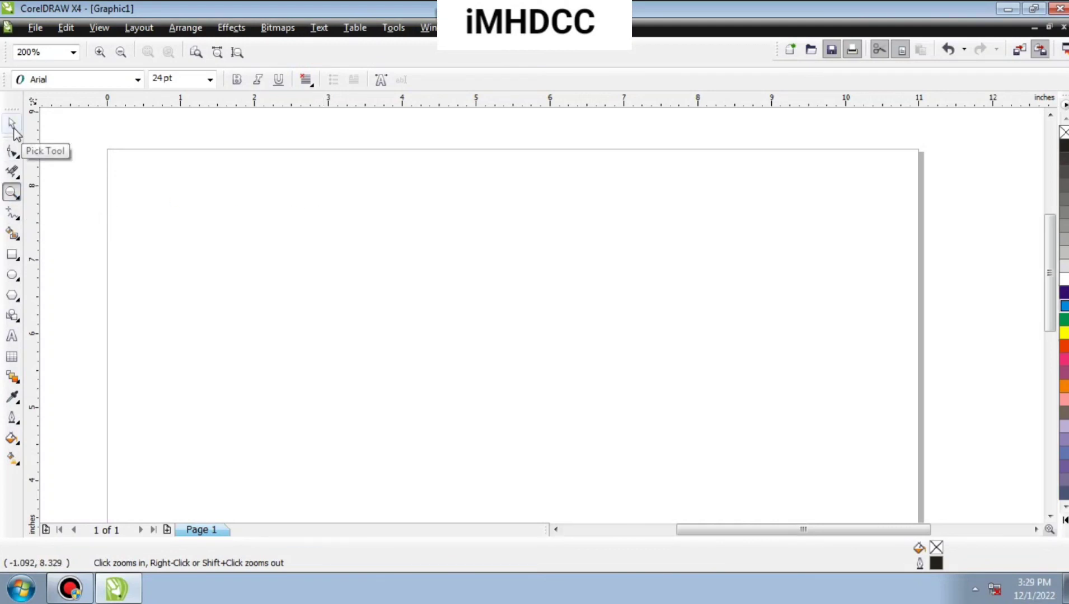
Make Crop the current tool of its group and switch back to the Zoom tool.
{"action": "left_click", "coordinate": [16, 175]}
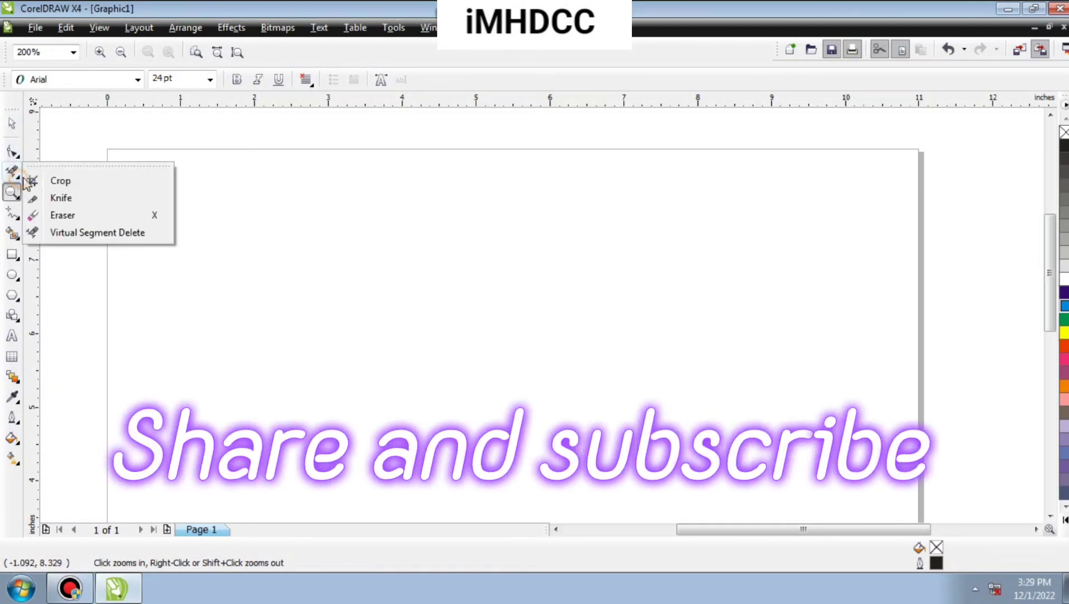
{"action": "left_click", "coordinate": [55, 177]}
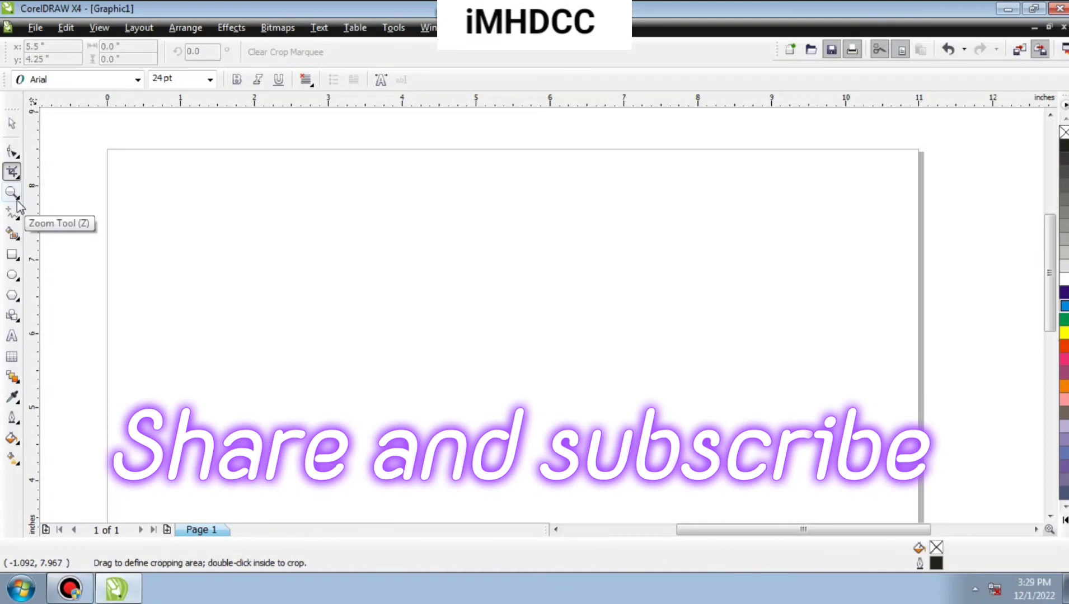
{"action": "left_click", "coordinate": [16, 200]}
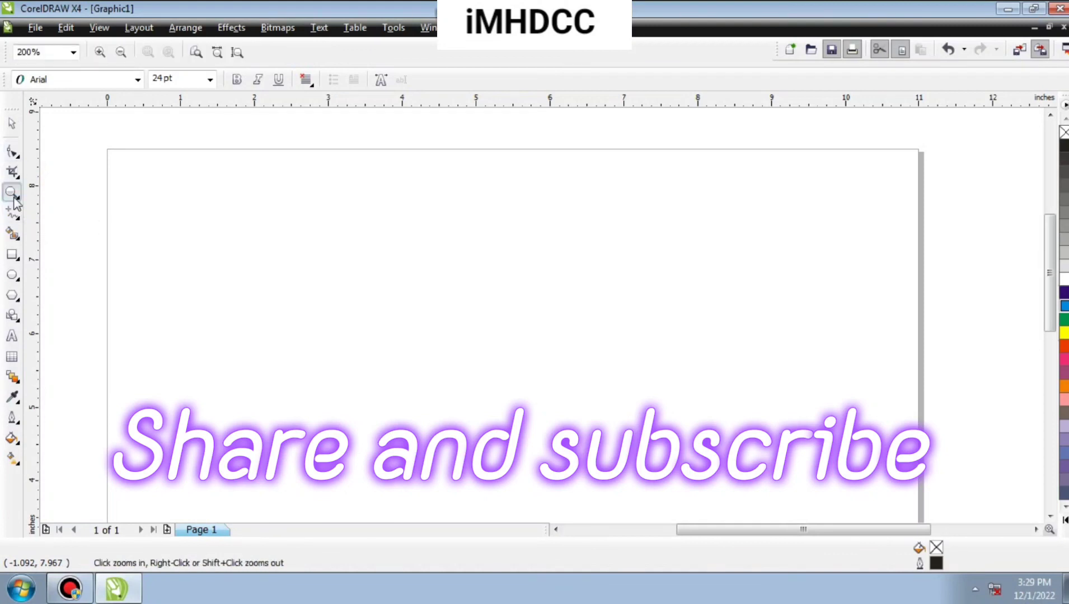